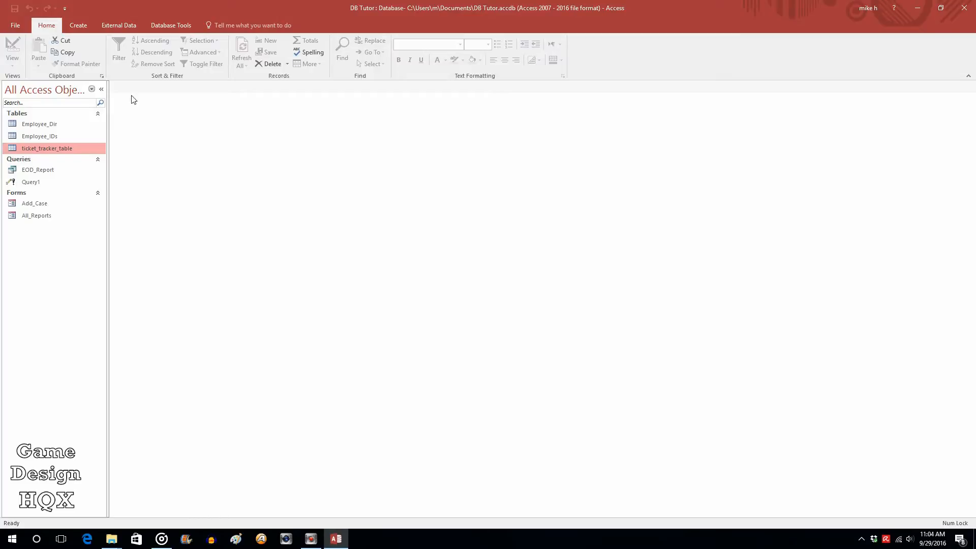
# Open ticket_tracker_table, inspect the associate name entry in the first record's Assoc_Name field, and close the table.
pyautogui.doubleClick(40, 151)
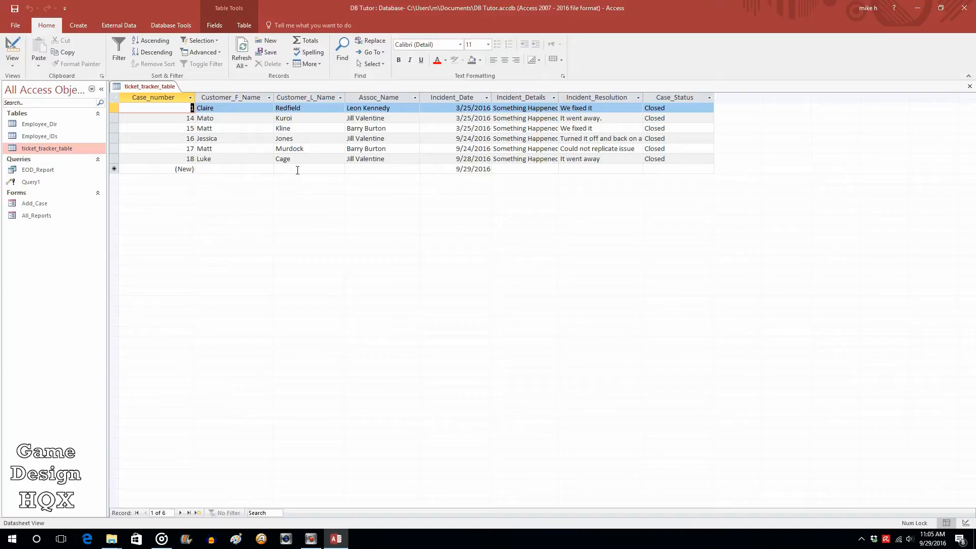
pyautogui.click(394, 109)
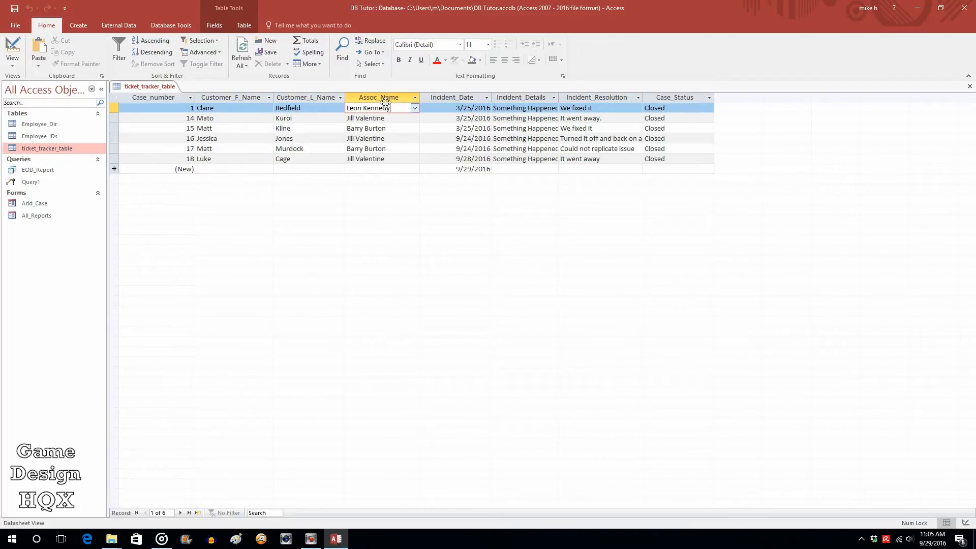
pyautogui.moveTo(404, 108); pyautogui.dragTo(347, 108)
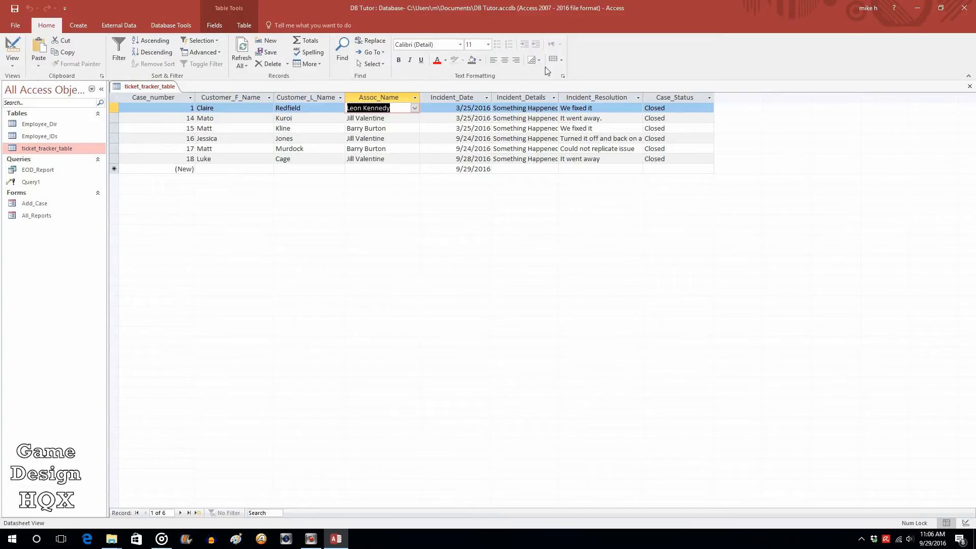
pyautogui.click(970, 89)
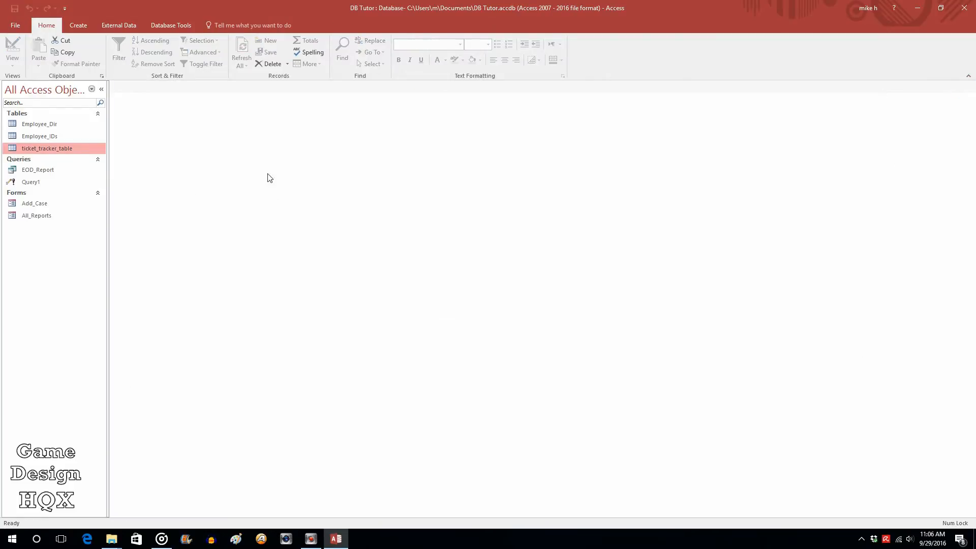
# Create a blank form and switch it to Design View.
pyautogui.click(79, 26)
pyautogui.click(219, 54)
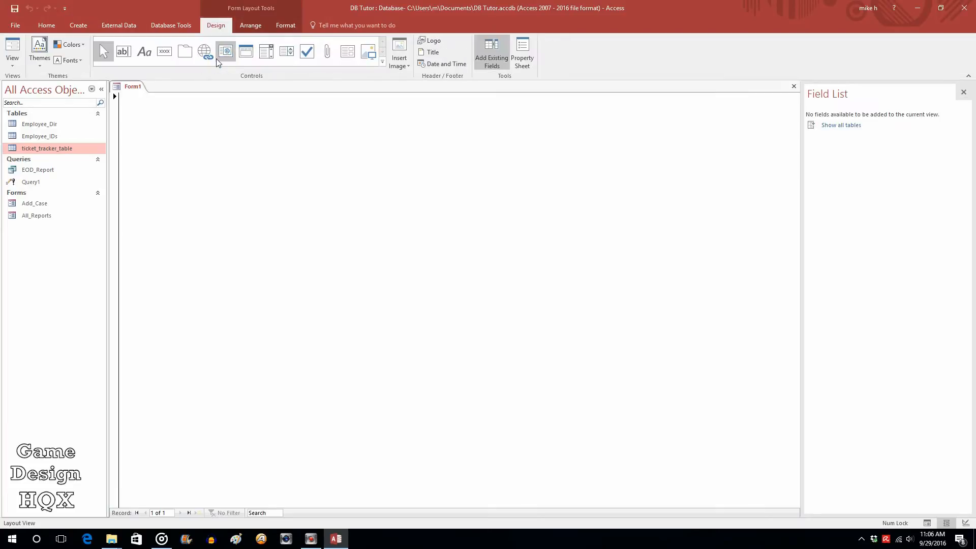
pyautogui.click(12, 63)
pyautogui.click(20, 127)
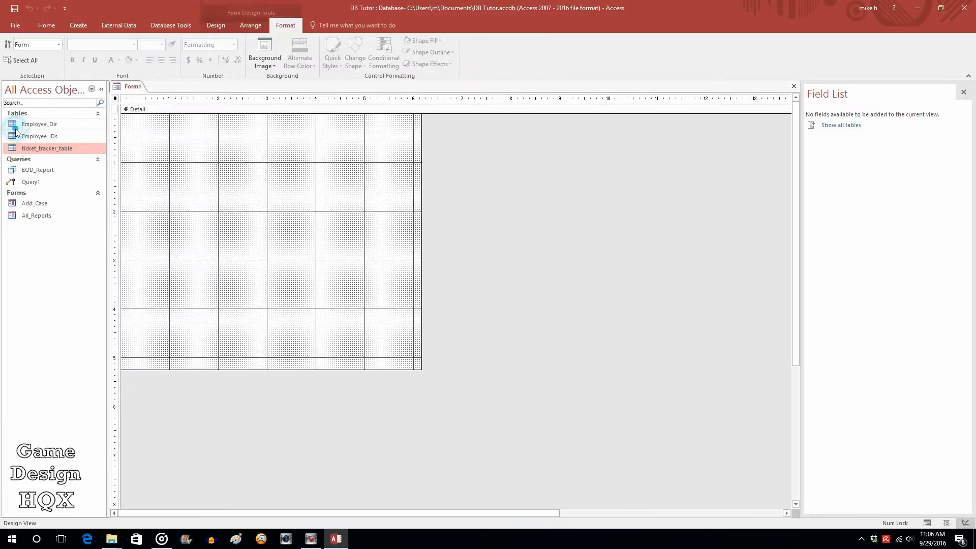
# Show the form's properties and set its Border Style to Thin.
pyautogui.click(216, 29)
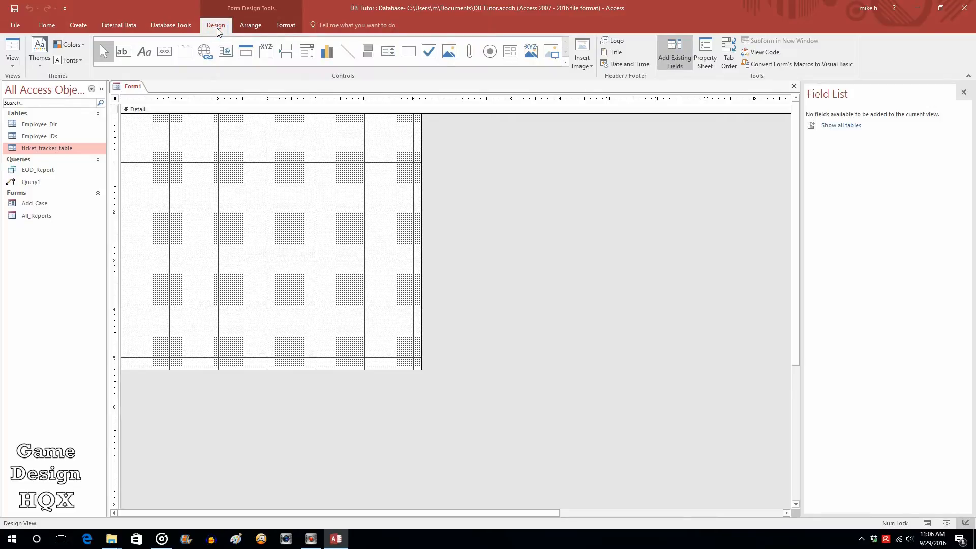
pyautogui.click(711, 56)
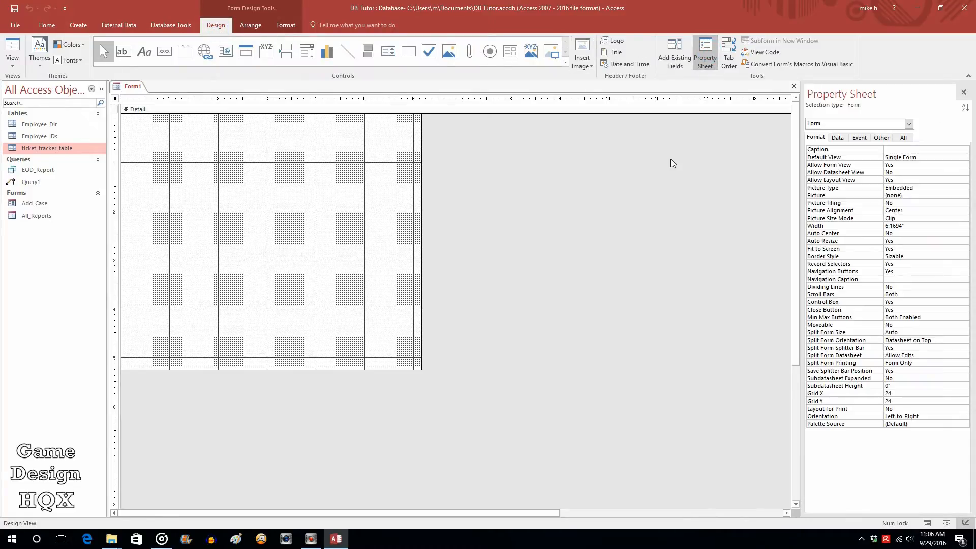
pyautogui.click(939, 255)
pyautogui.click(964, 257)
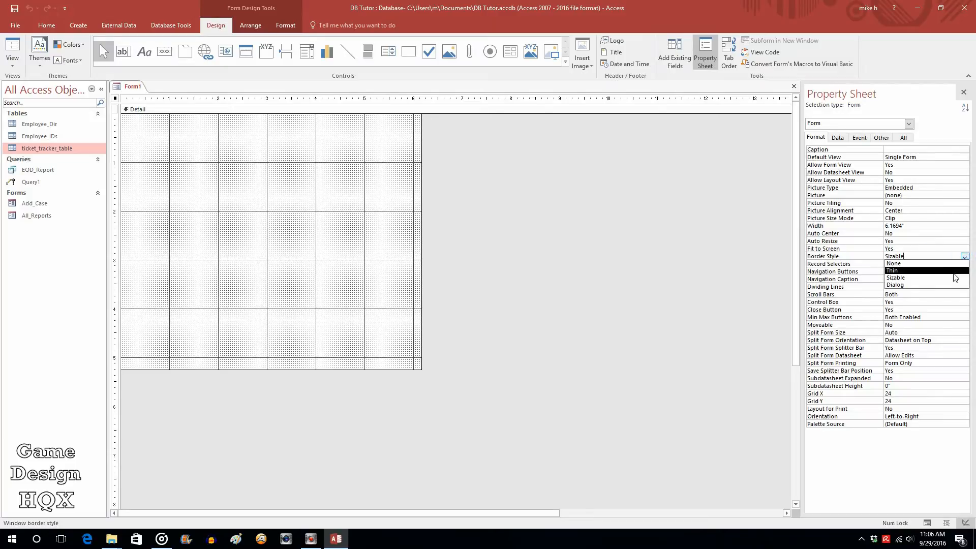
pyautogui.click(952, 272)
# Set both Record Selectors and Navigation Buttons to No for the form.
pyautogui.click(935, 265)
pyautogui.click(964, 265)
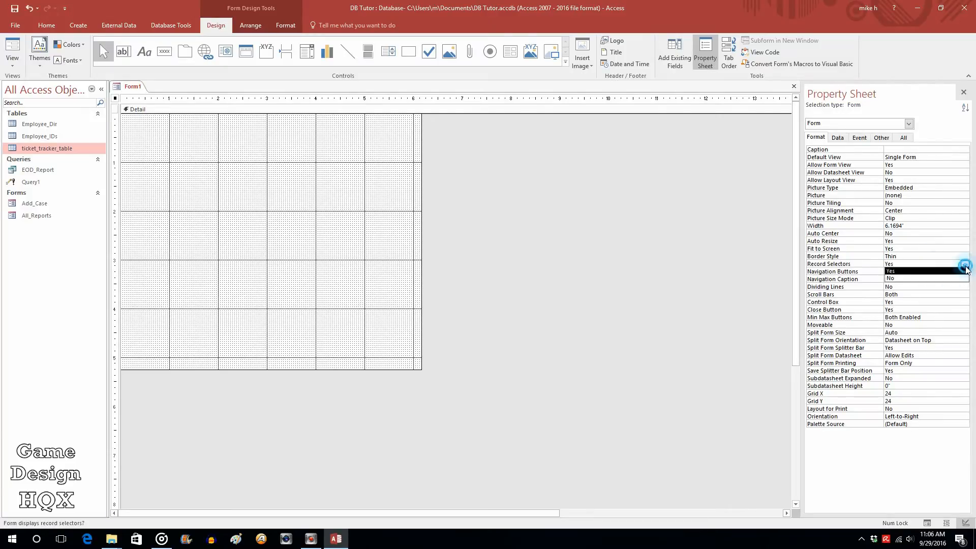
pyautogui.click(955, 278)
pyautogui.click(956, 272)
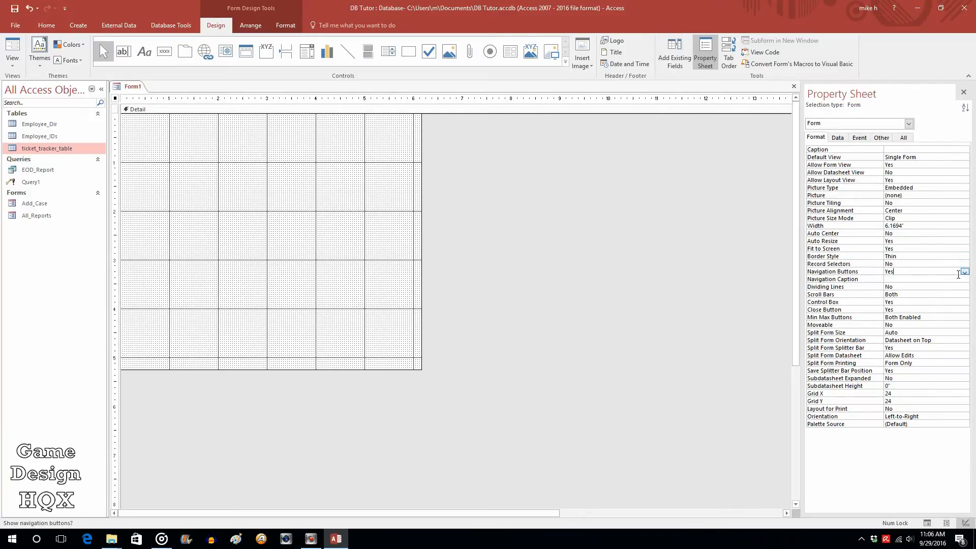
pyautogui.click(965, 271)
pyautogui.click(956, 287)
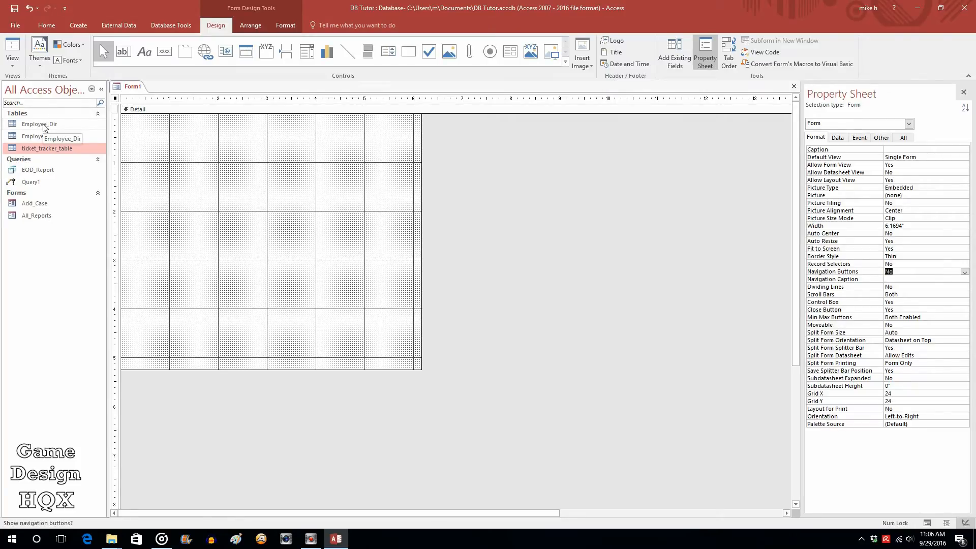
# Set the form's Record Source to the Employee_Dir table.
pyautogui.click(116, 97)
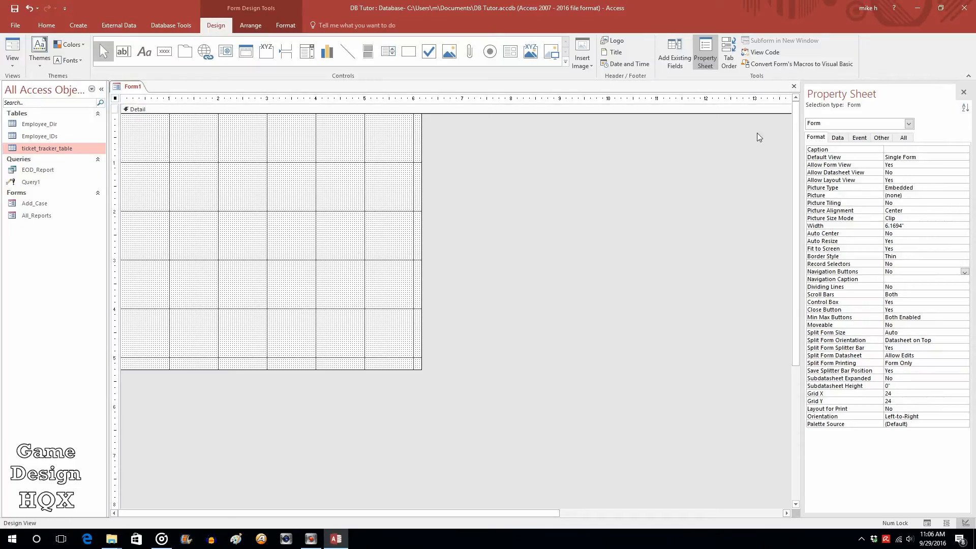
pyautogui.click(837, 140)
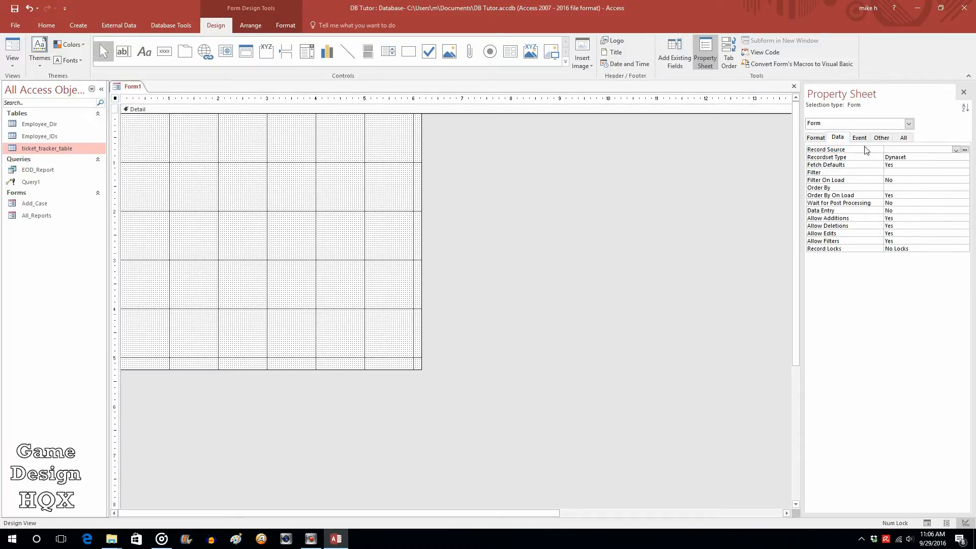
pyautogui.click(956, 150)
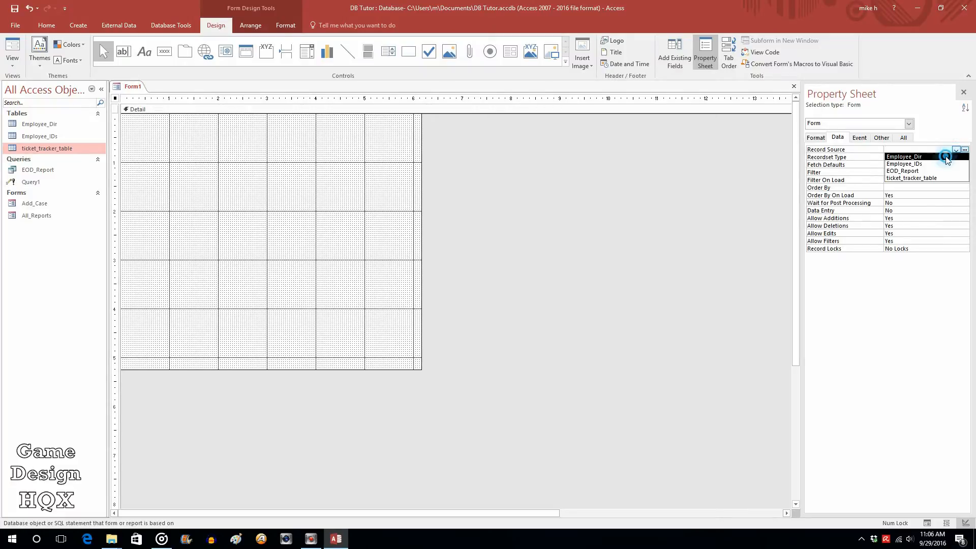
pyautogui.click(946, 157)
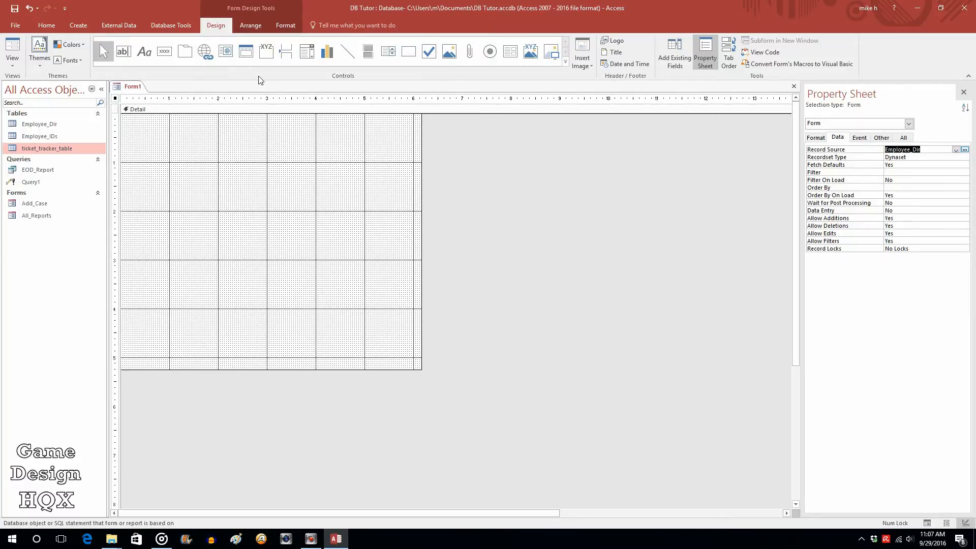
# Draw a combo box about 2.6 inches wide near the form's middle, taking its values from the Employee_Dir table.
pyautogui.click(307, 51)
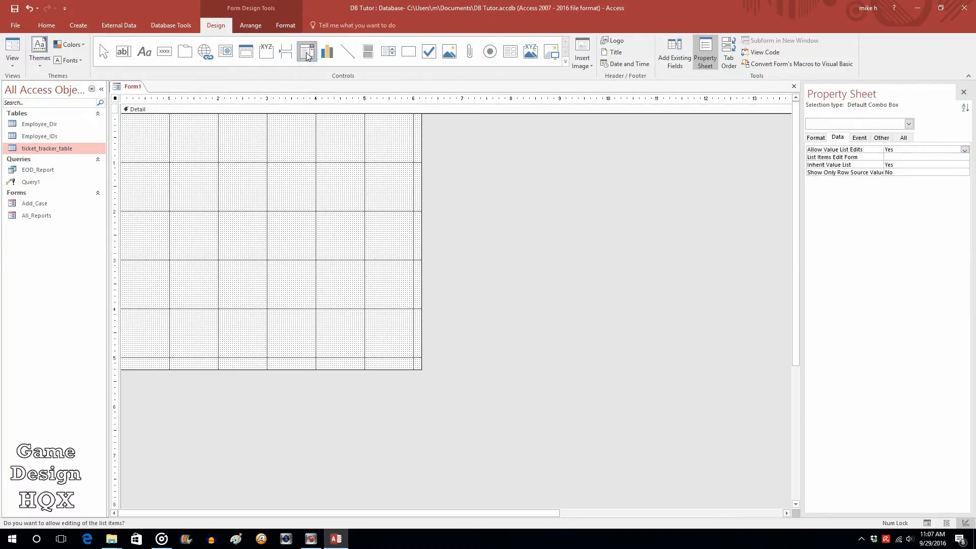
pyautogui.click(185, 211)
pyautogui.moveTo(184, 211); pyautogui.dragTo(314, 222)
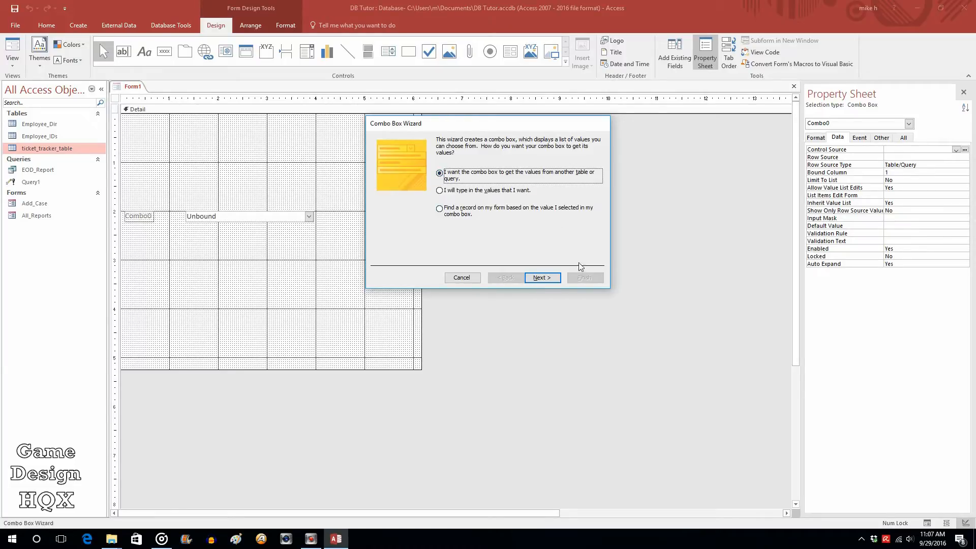
pyautogui.click(544, 278)
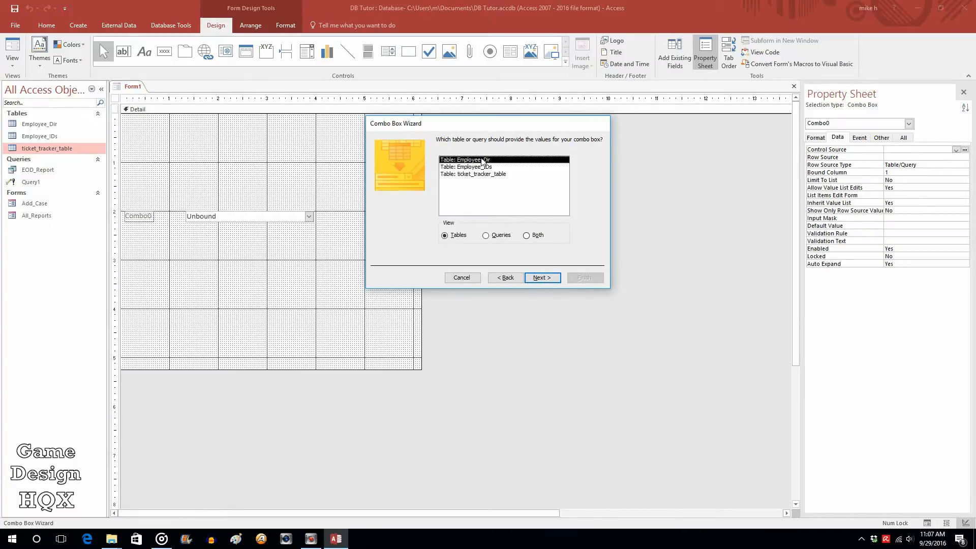
pyautogui.click(543, 278)
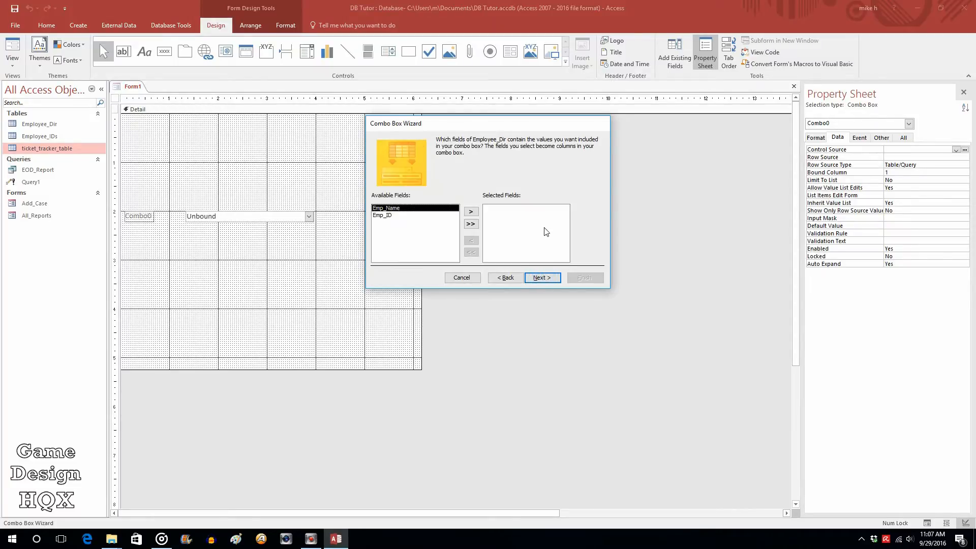
# Include the Emp_Name field in the combo box and sort its items by Emp_Name in ascending order.
pyautogui.click(471, 212)
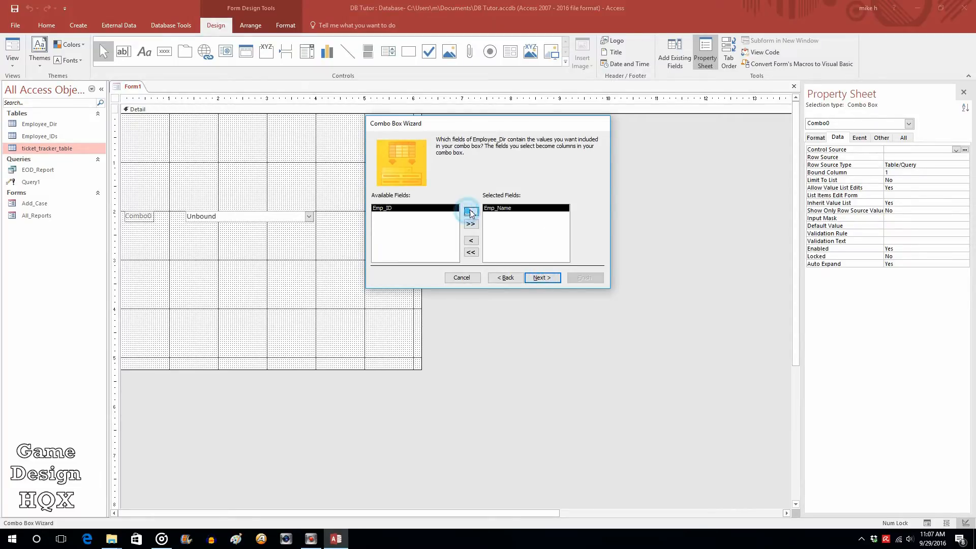
pyautogui.click(536, 280)
pyautogui.click(456, 174)
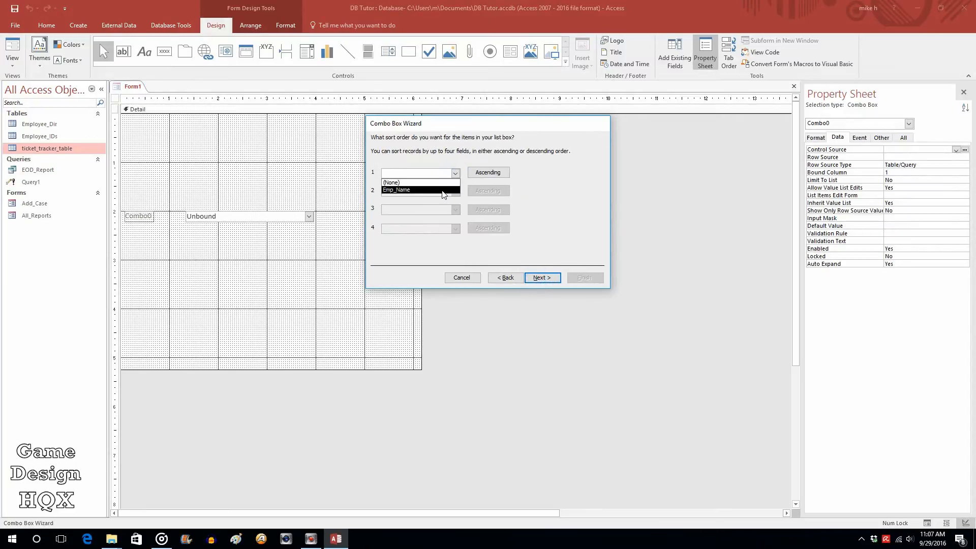
pyautogui.click(442, 191)
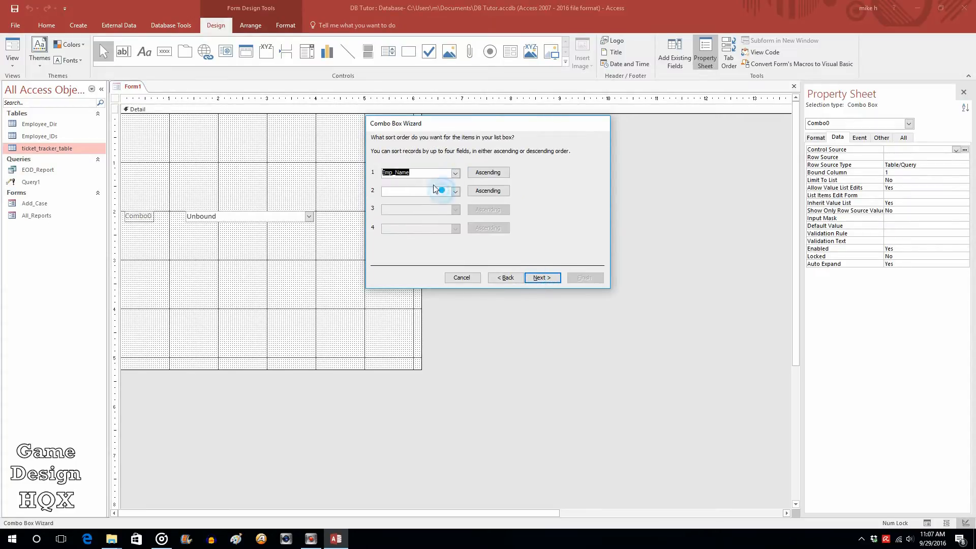
pyautogui.click(543, 277)
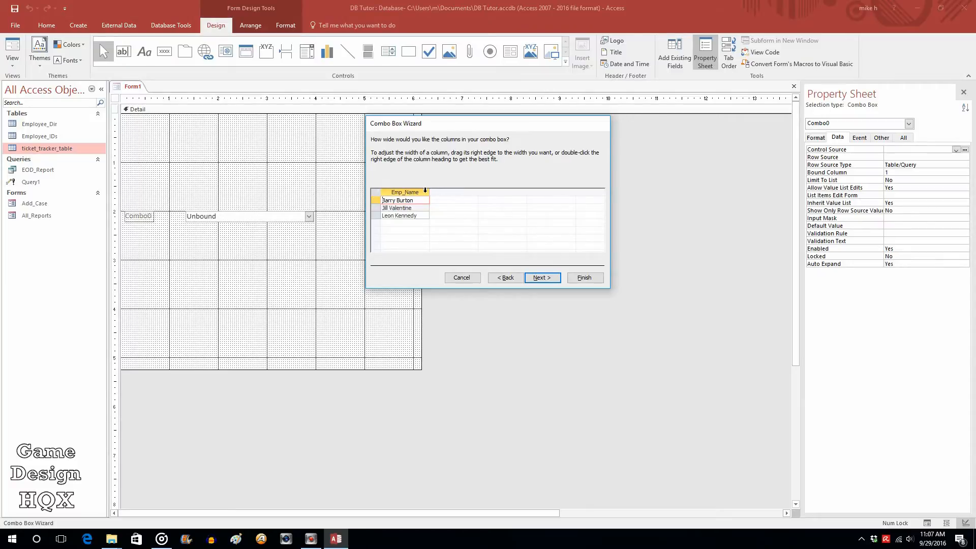
# Widen the Emp_Name column and finish the combo box, remembering its value for later use and keeping the label Emp_Name.
pyautogui.moveTo(427, 191); pyautogui.dragTo(457, 191)
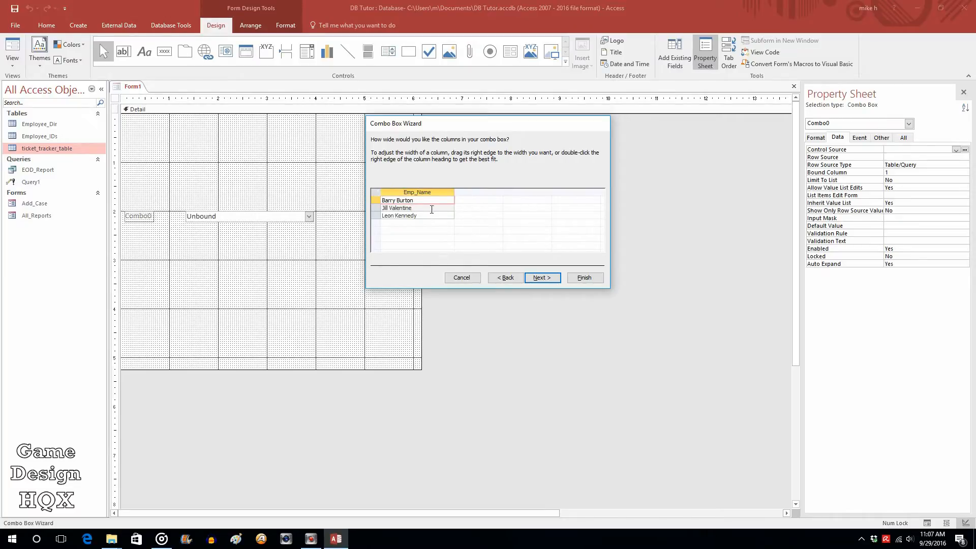
pyautogui.click(542, 278)
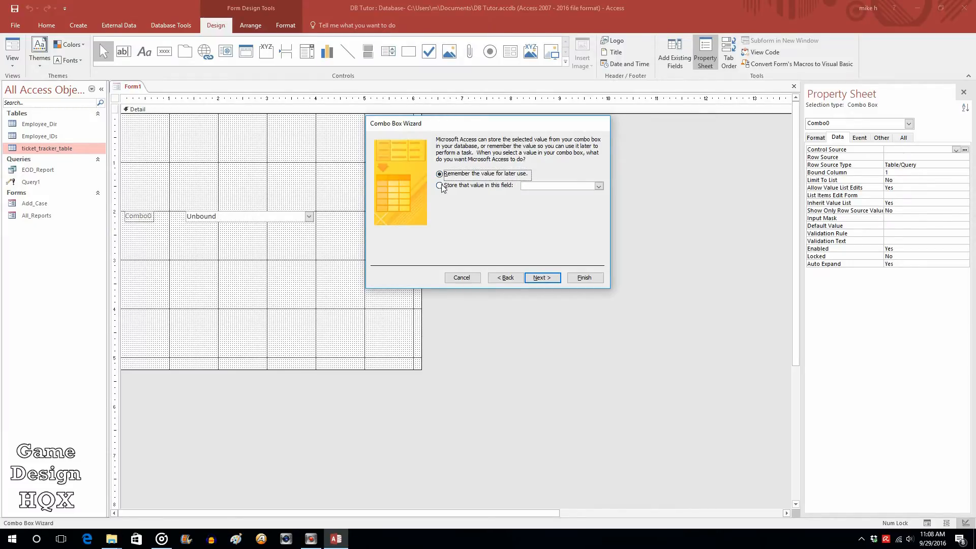
pyautogui.click(545, 279)
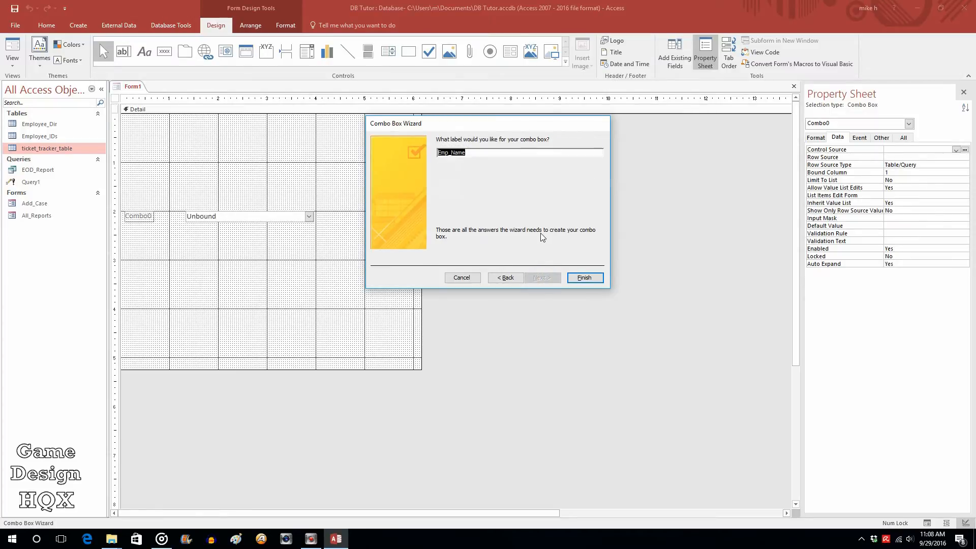
pyautogui.click(584, 279)
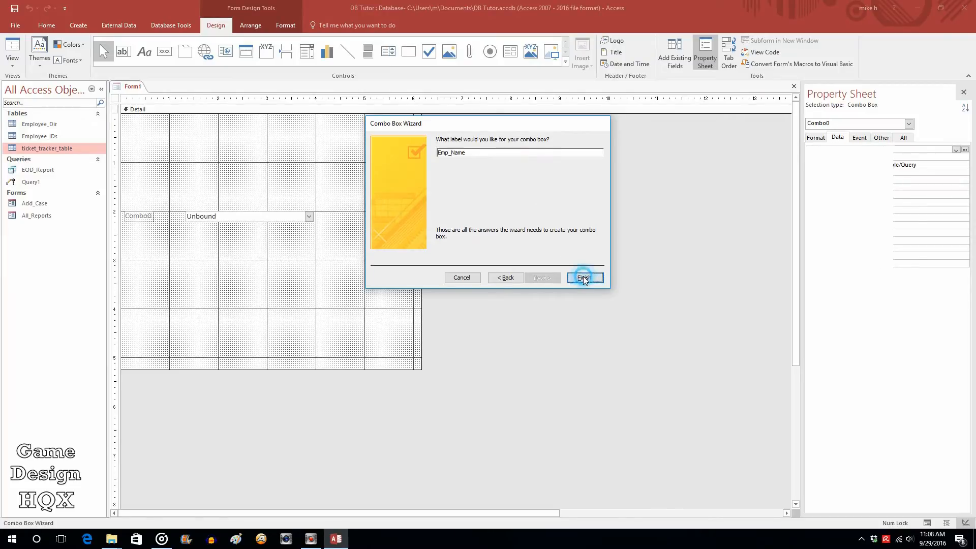
# Place the Emp_Name label above the combo box and adjust both controls so the label is centred over it.
pyautogui.click(128, 206)
pyautogui.moveTo(130, 206); pyautogui.dragTo(232, 184)
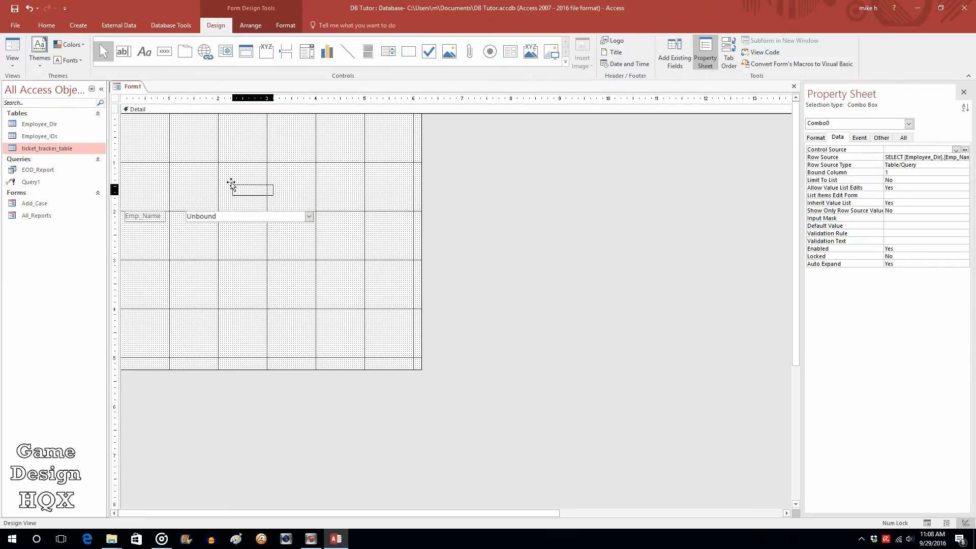
pyautogui.click(248, 217)
pyautogui.moveTo(151, 163); pyautogui.dragTo(343, 255)
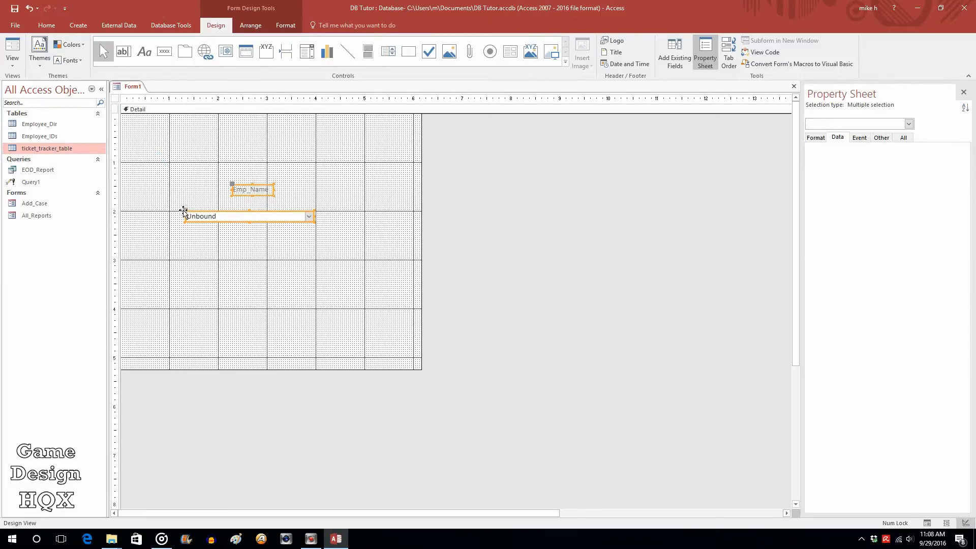
pyautogui.moveTo(184, 212); pyautogui.dragTo(200, 220)
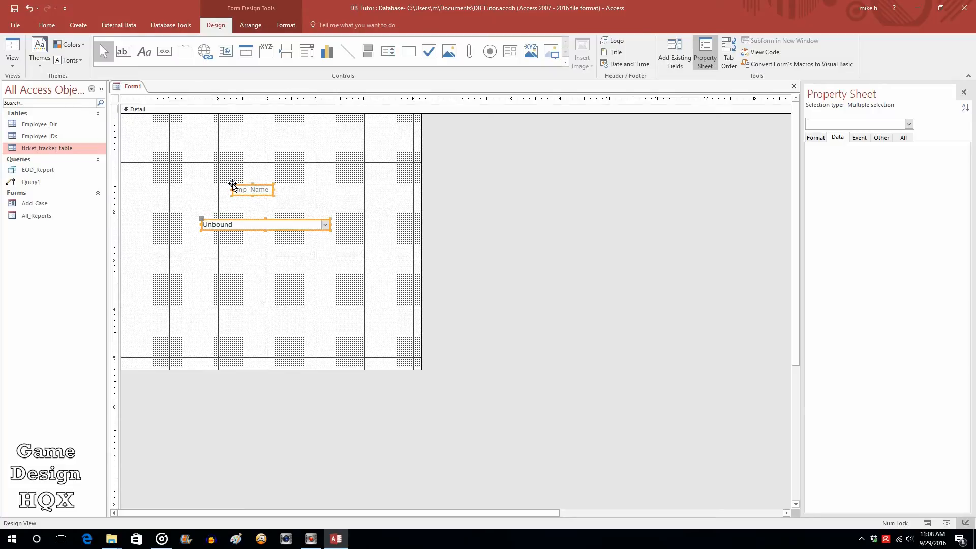
pyautogui.moveTo(230, 187); pyautogui.dragTo(245, 192)
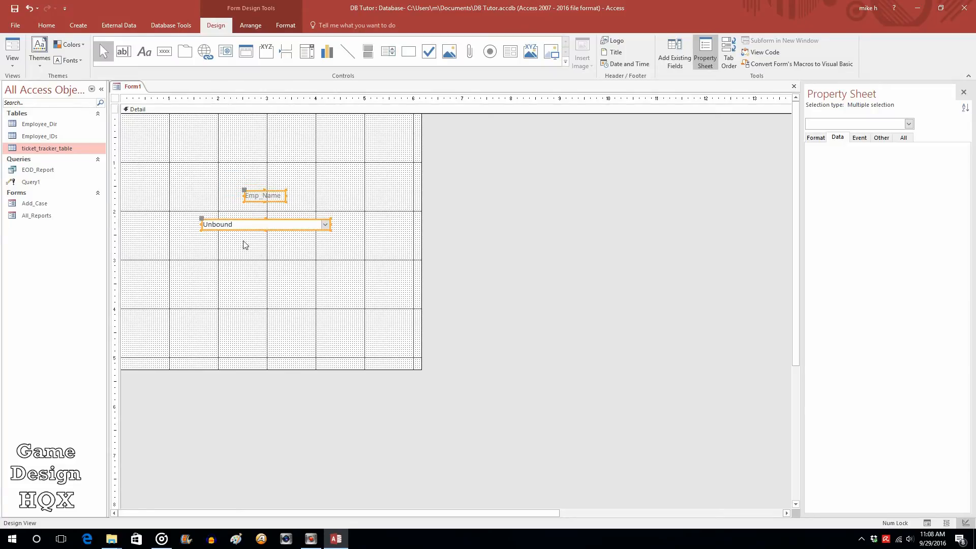
# Move the Emp_Name label and the combo box down together by about 0.4 inch.
pyautogui.click(211, 160)
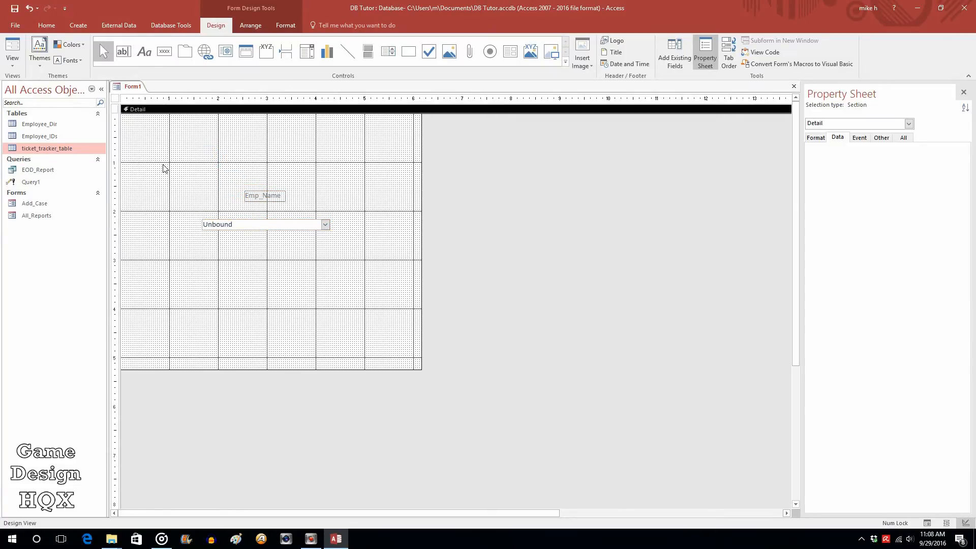
pyautogui.moveTo(163, 167); pyautogui.dragTo(375, 257)
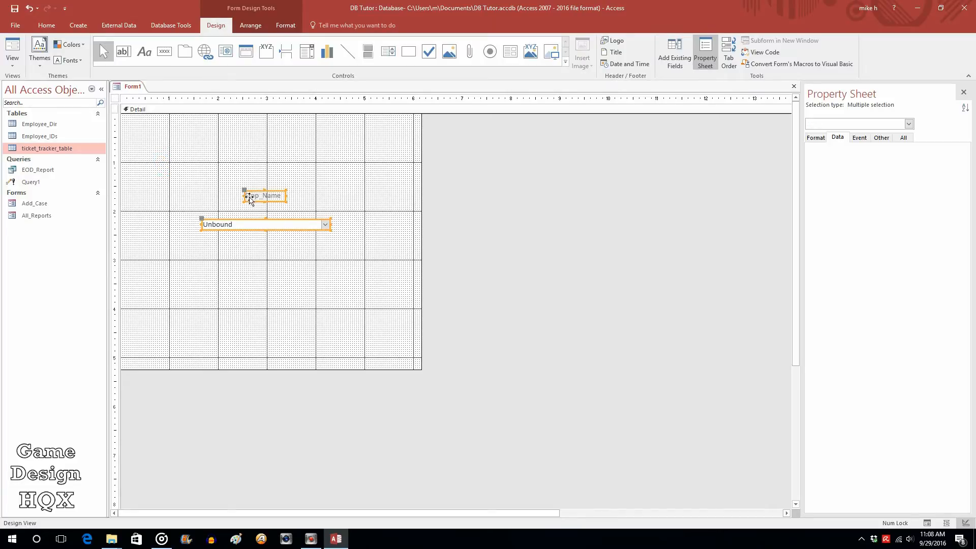
pyautogui.moveTo(261, 231); pyautogui.dragTo(262, 252)
pyautogui.click(314, 196)
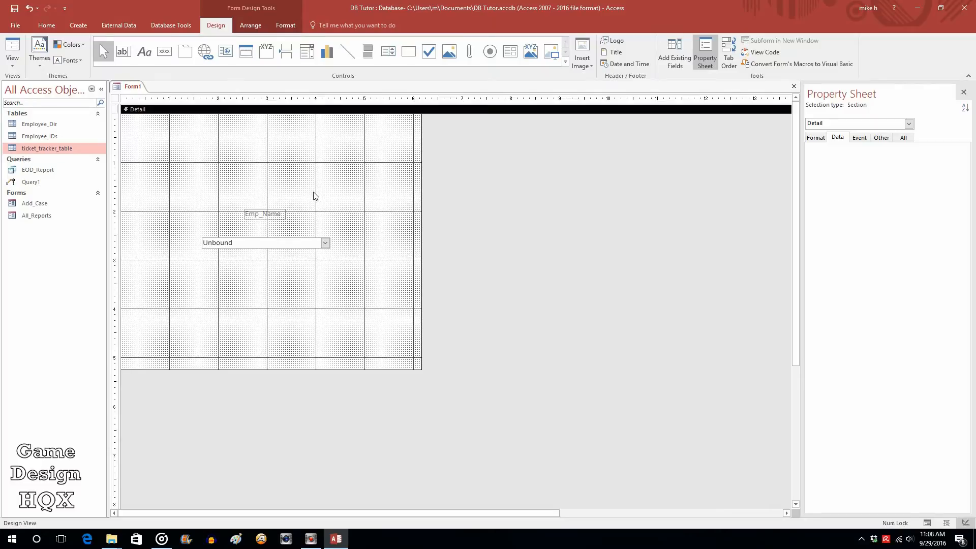
# Preview the form in Form view and check the names offered by the Emp_Name combo box.
pyautogui.click(12, 49)
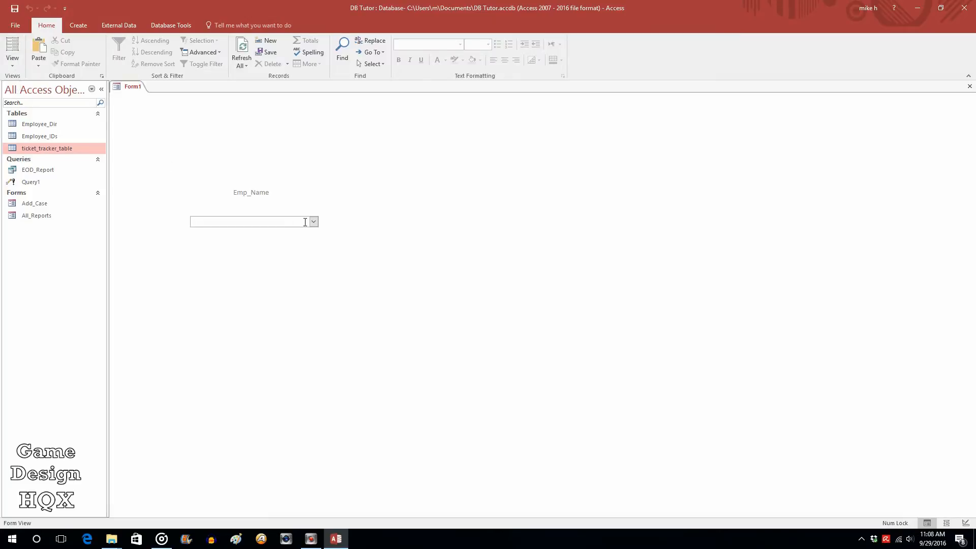
pyautogui.click(314, 222)
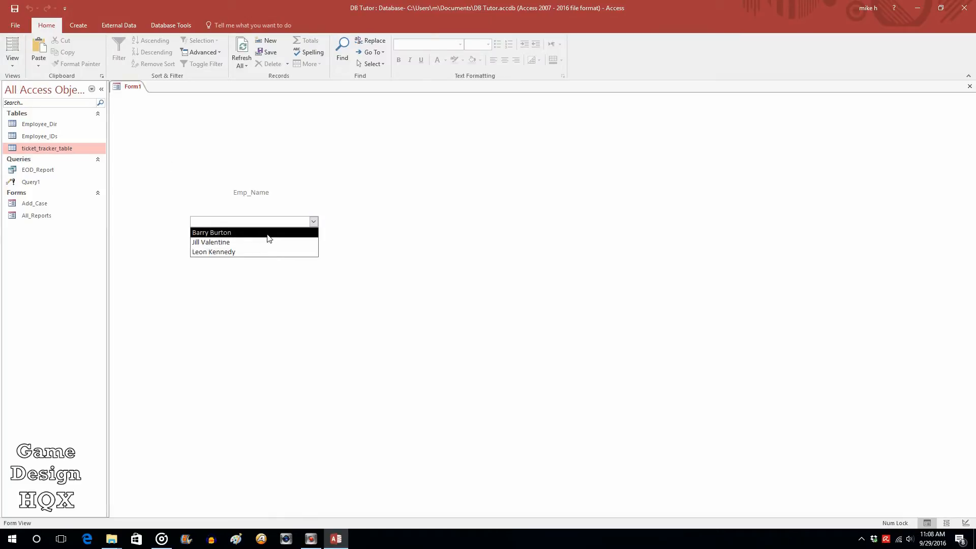
pyautogui.click(152, 167)
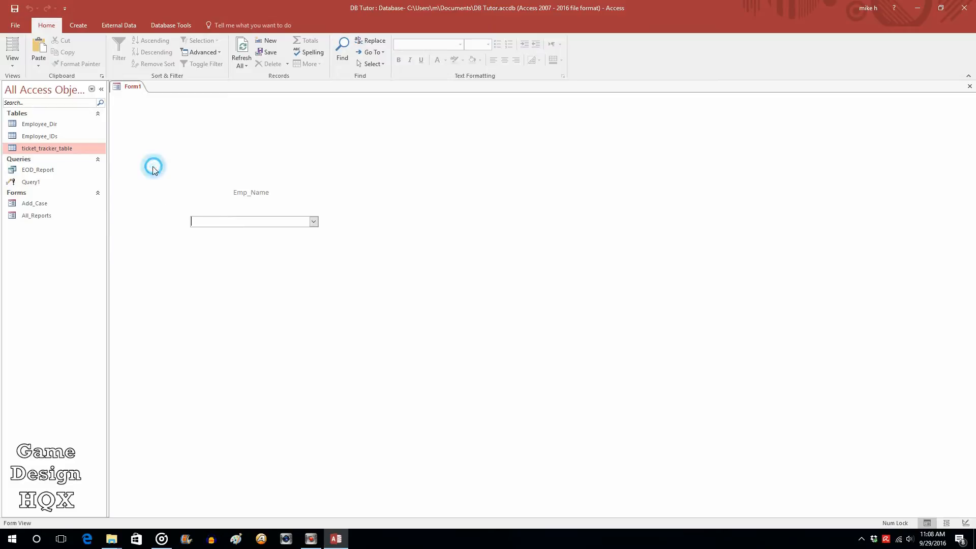
# Open ticket_tracker_table to review its case records, and close it again.
pyautogui.click(75, 151)
pyautogui.doubleClick(75, 150)
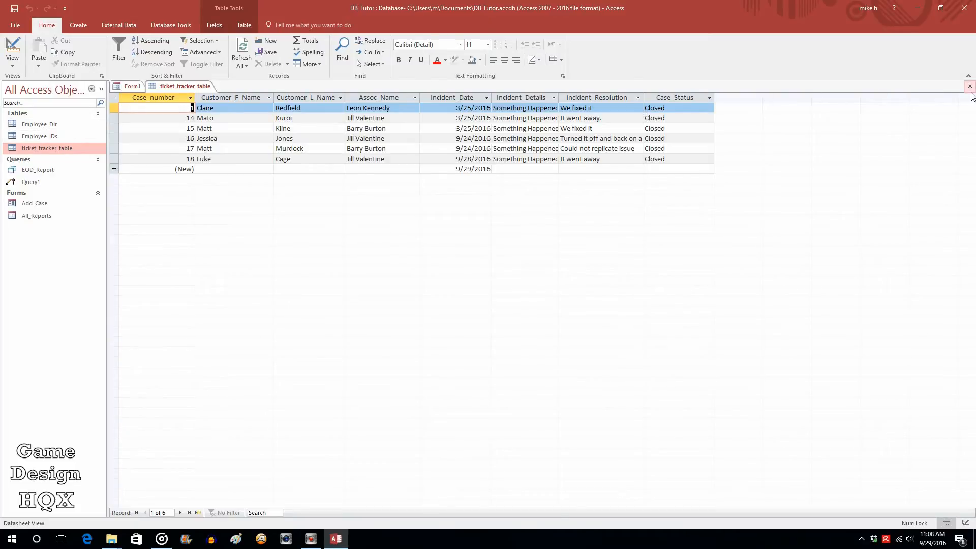
pyautogui.click(969, 86)
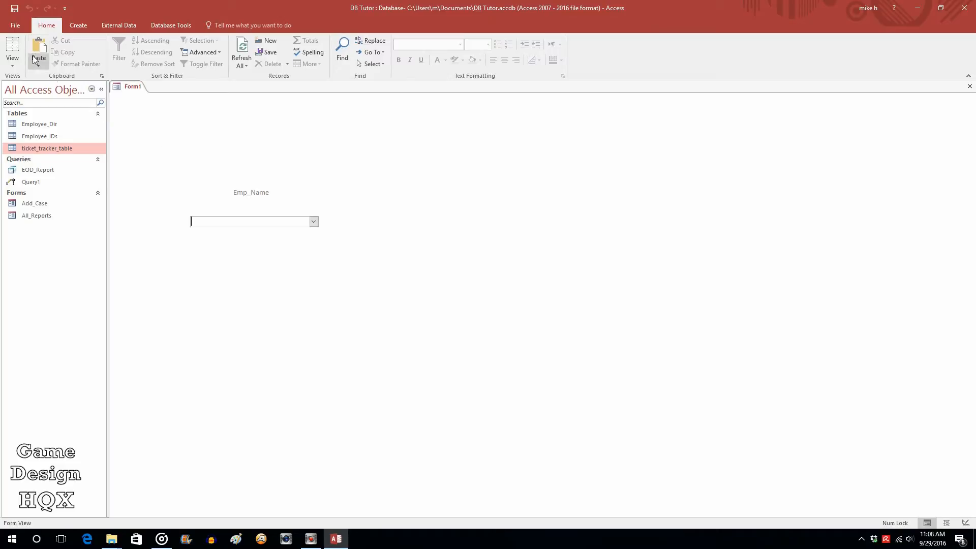
# Save the new form under the name User_Login.
pyautogui.click(15, 29)
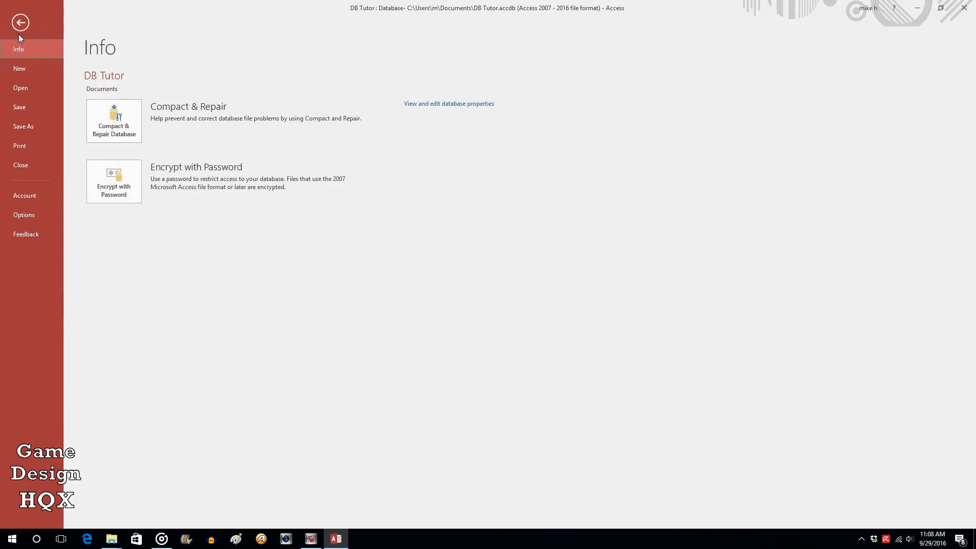
pyautogui.click(18, 22)
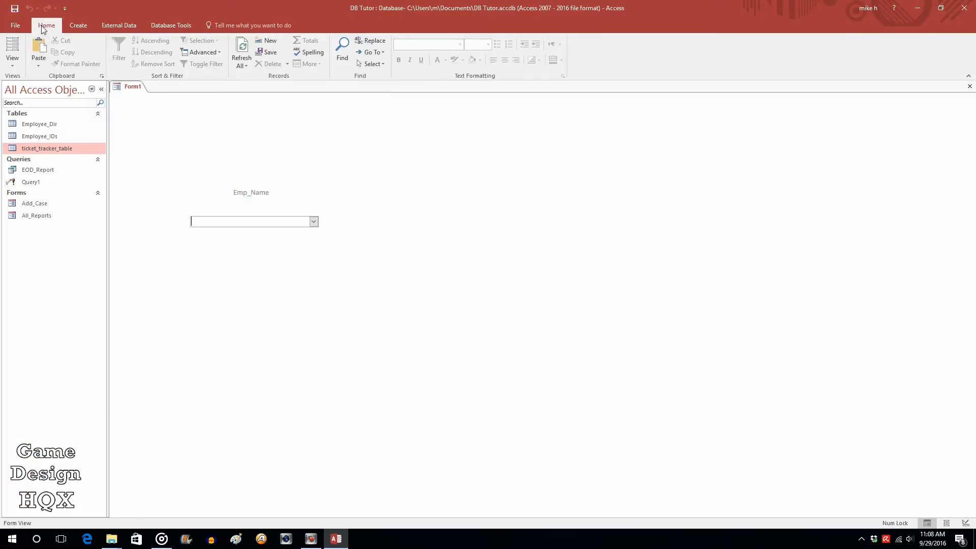
pyautogui.click(14, 9)
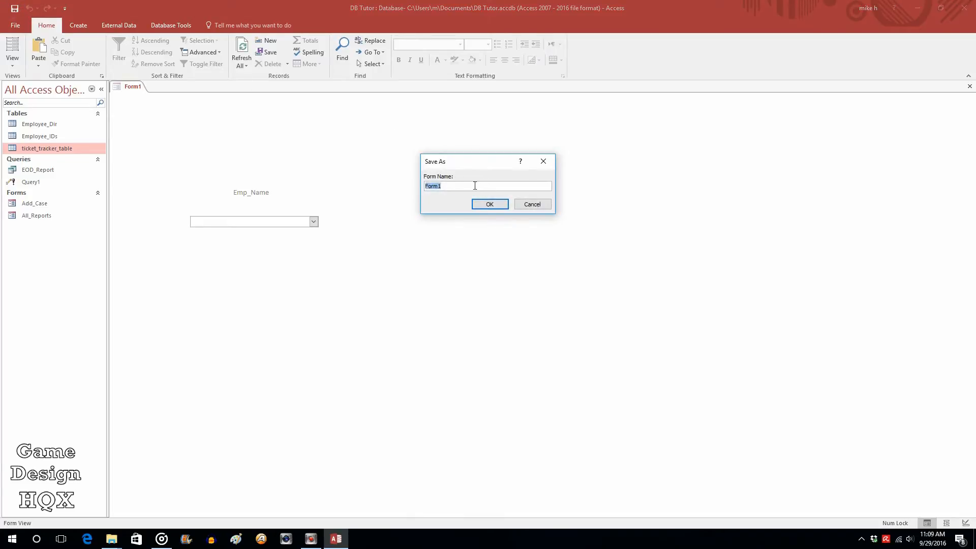
pyautogui.click(461, 186)
pyautogui.press('BackSpace')
pyautogui.press('BackSpace')
pyautogui.press('BackSpace')
pyautogui.press('BackSpace')
pyautogui.press('BackSpace')
pyautogui.write('User_Login')
pyautogui.click(495, 208)
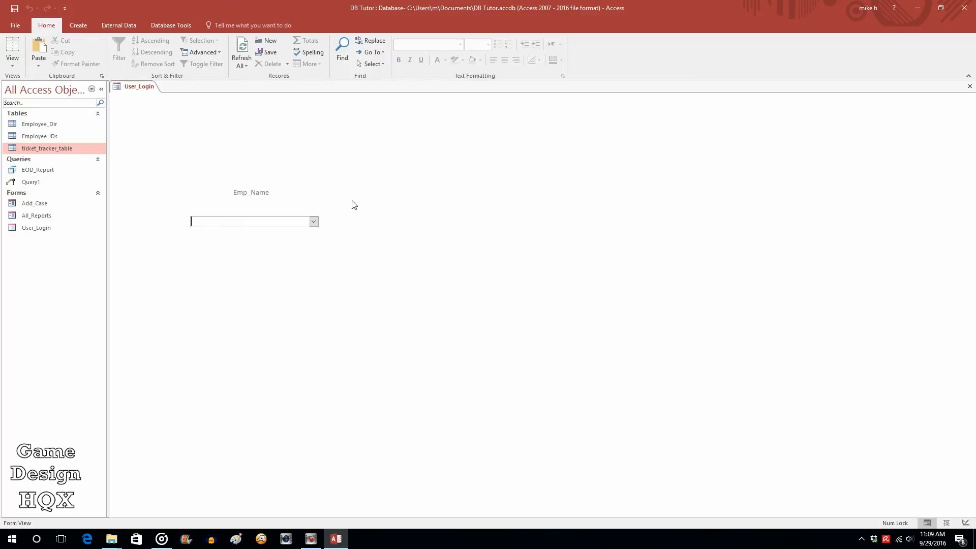
# Examine the list of employees in the User_Login form's combo box.
pyautogui.click(313, 222)
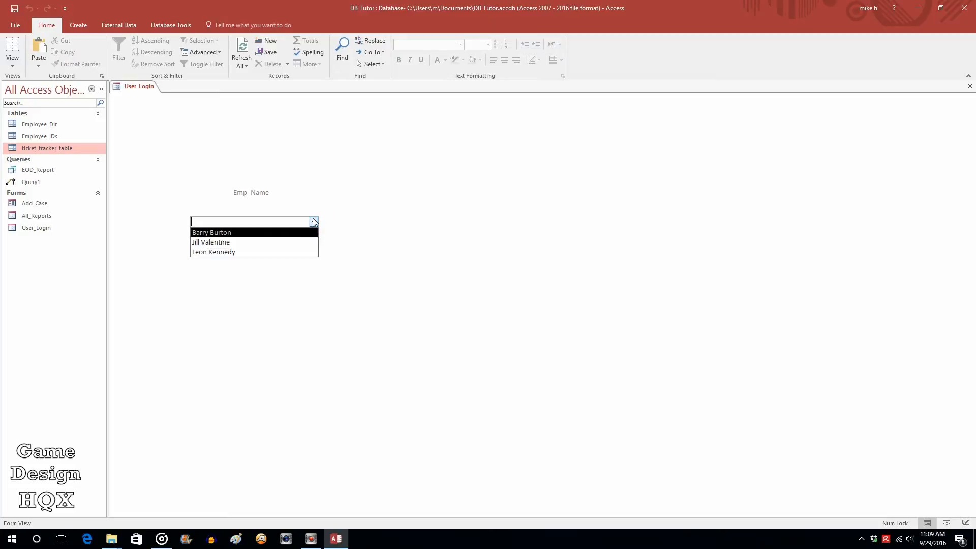
pyautogui.click(256, 272)
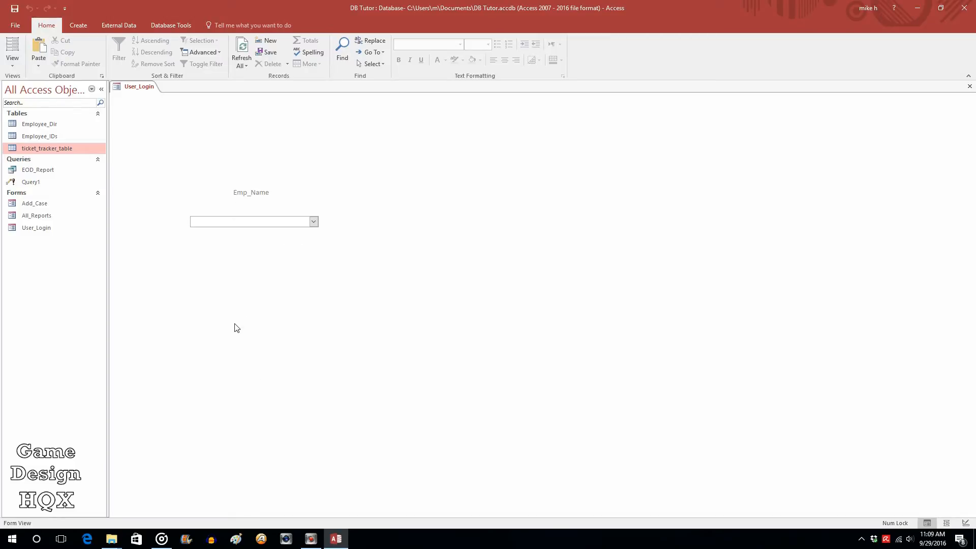
pyautogui.click(313, 222)
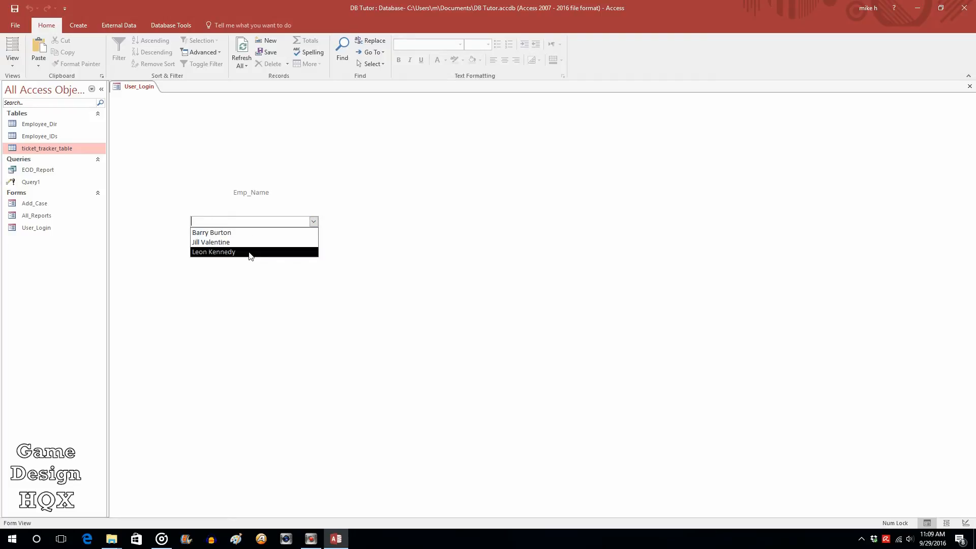
pyautogui.click(250, 252)
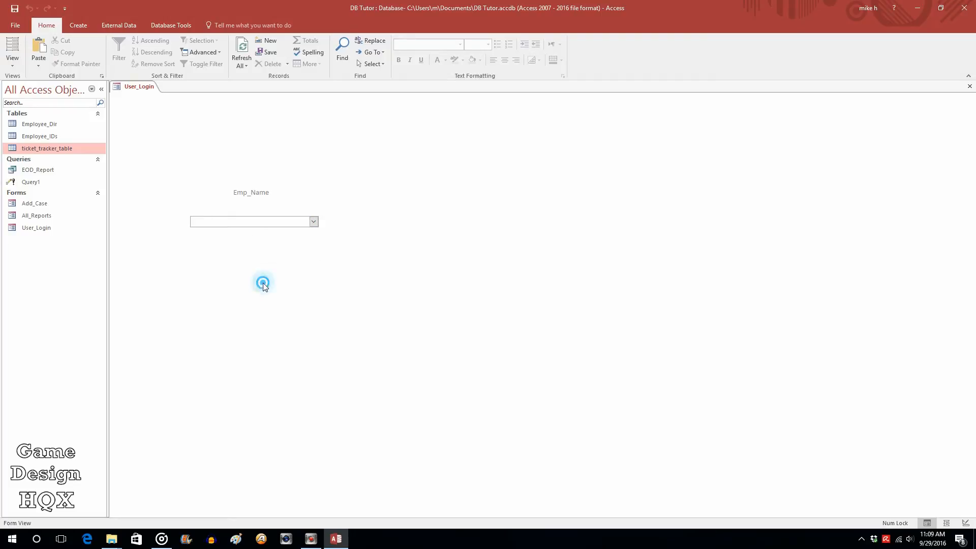
# Switch User_Login to Design view and create a macro for the combo box's On Change event with the Macro Builder.
pyautogui.click(11, 63)
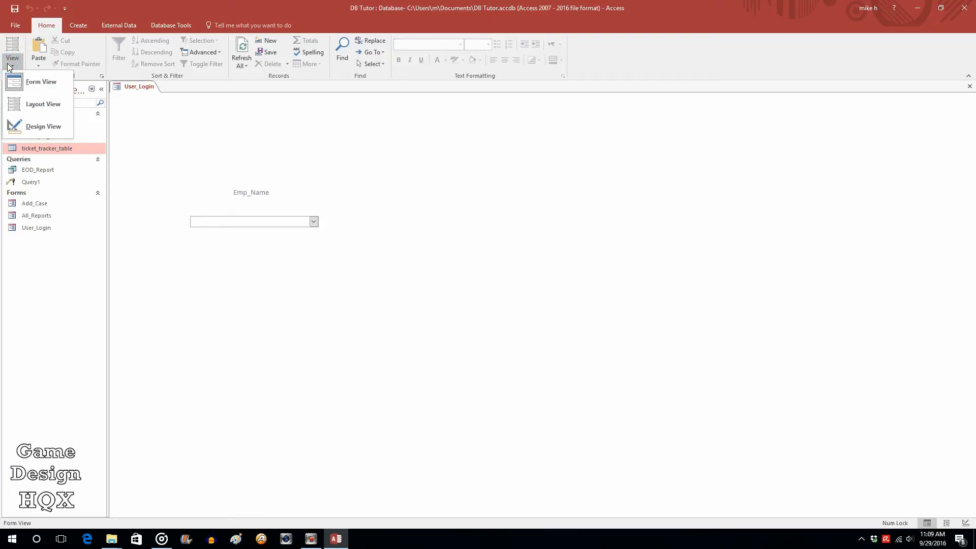
pyautogui.click(41, 128)
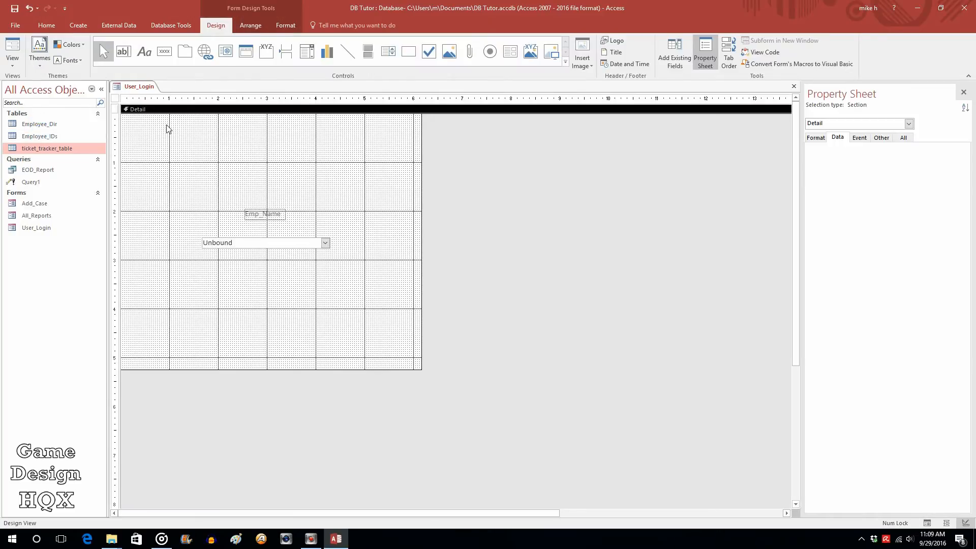
pyautogui.click(278, 242)
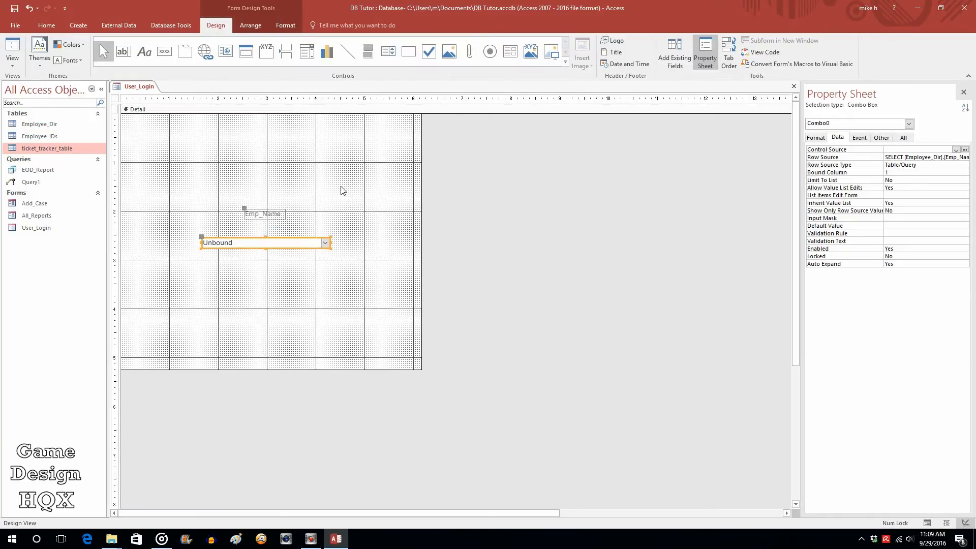
pyautogui.click(860, 138)
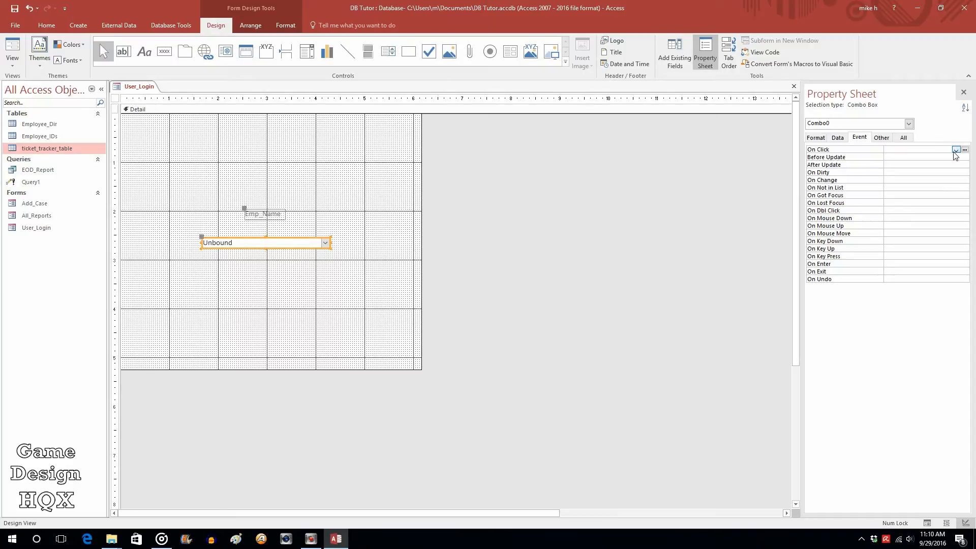
pyautogui.click(824, 182)
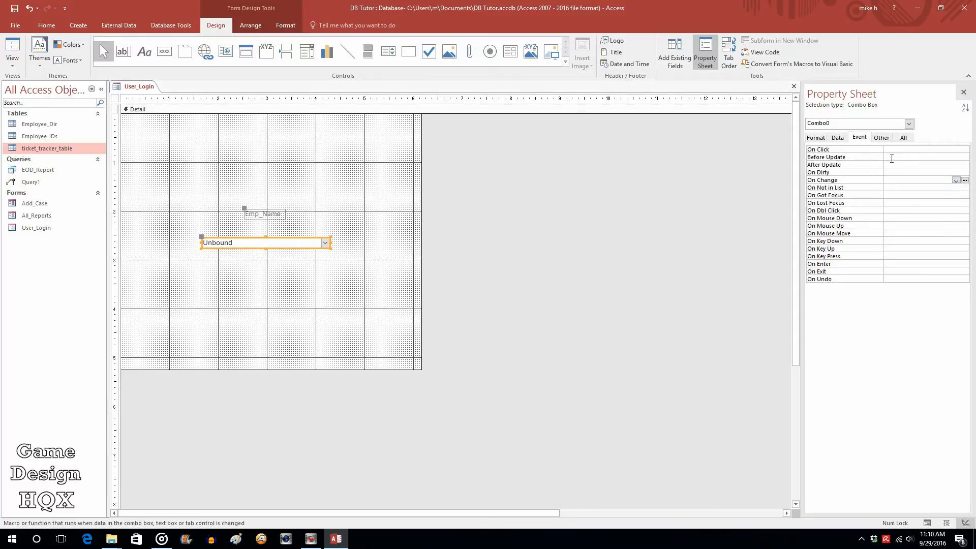
pyautogui.click(956, 180)
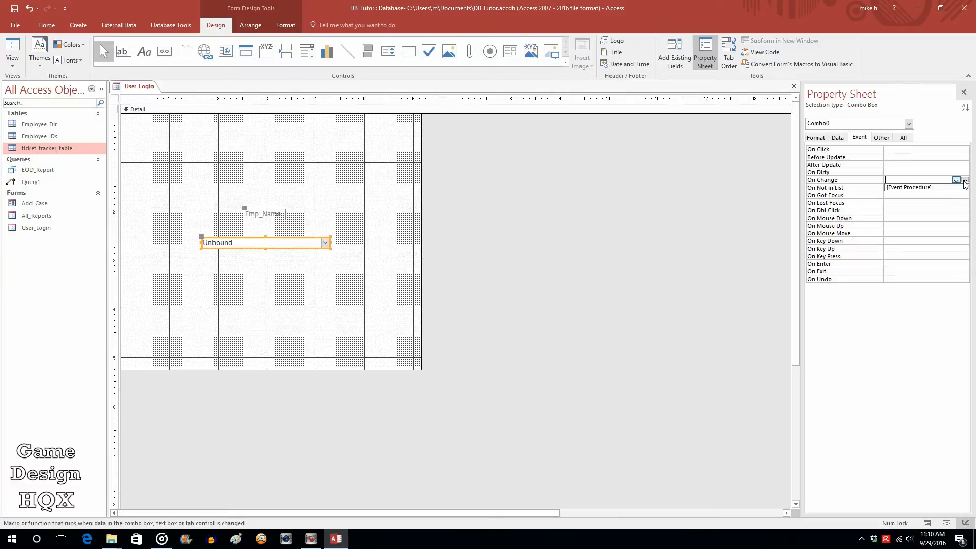
pyautogui.click(964, 181)
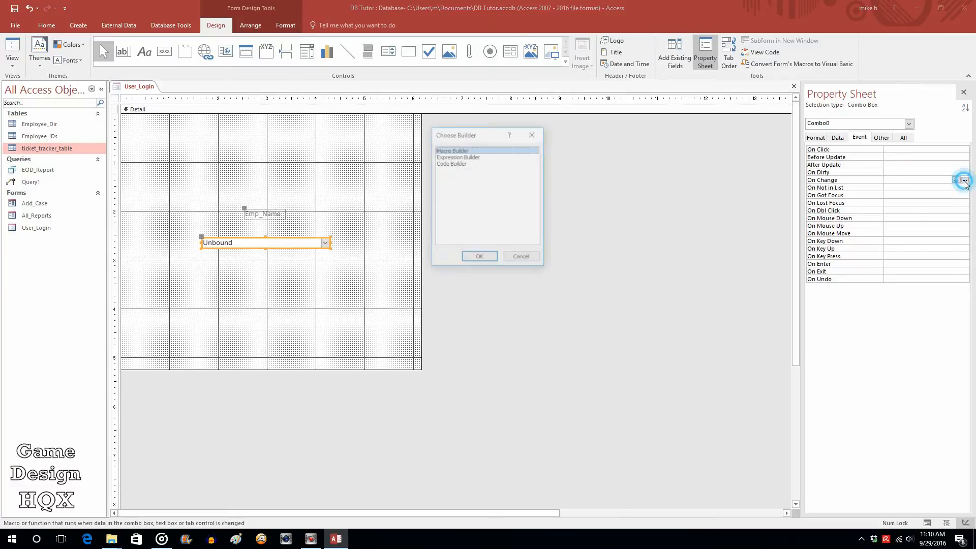
pyautogui.click(478, 259)
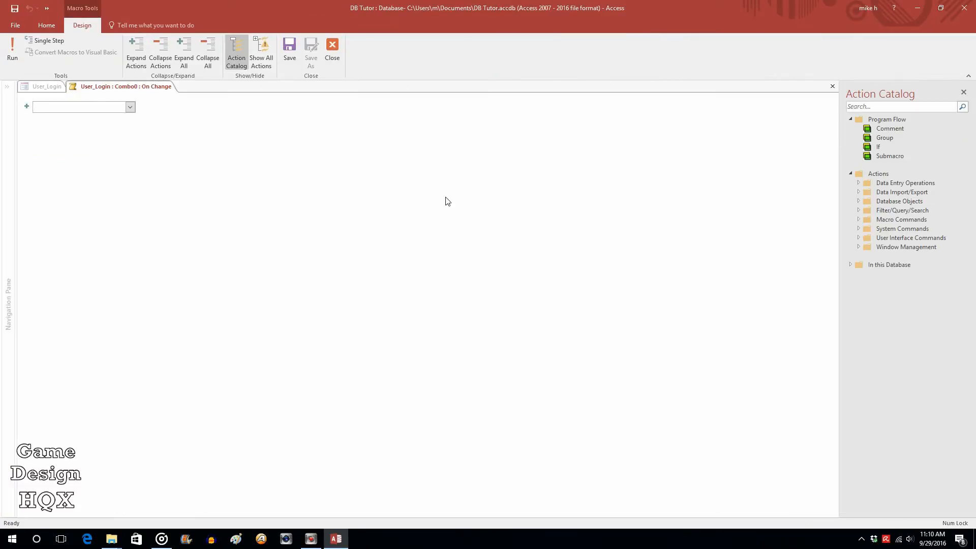
# Add an OpenForm action that opens the All_Reports form to the On Change macro, and close the macro keeping its changes.
pyautogui.click(130, 108)
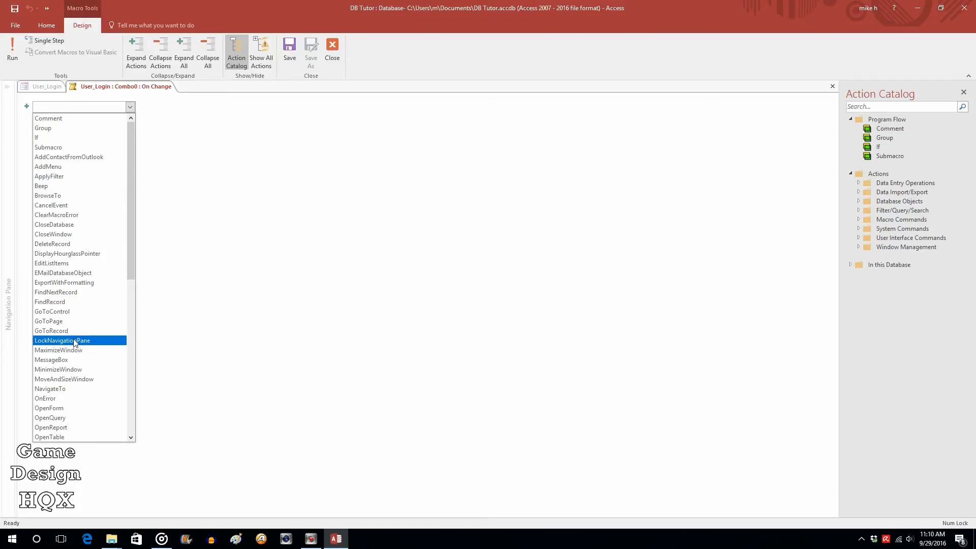
pyautogui.click(65, 410)
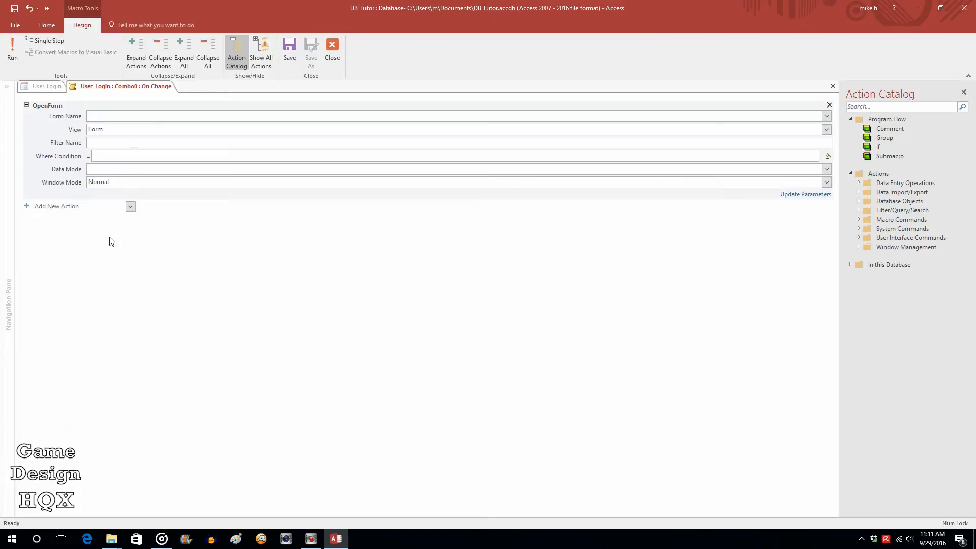
pyautogui.click(827, 115)
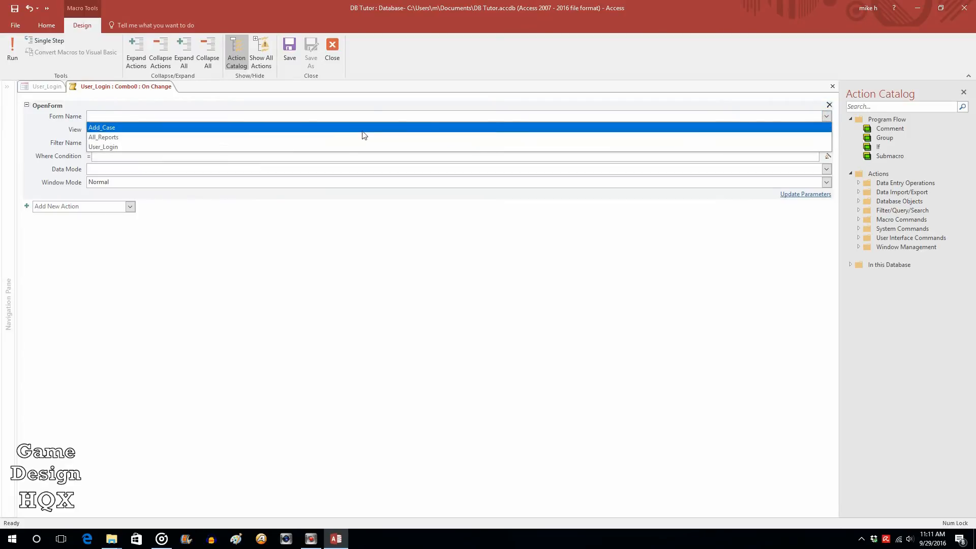
pyautogui.click(286, 136)
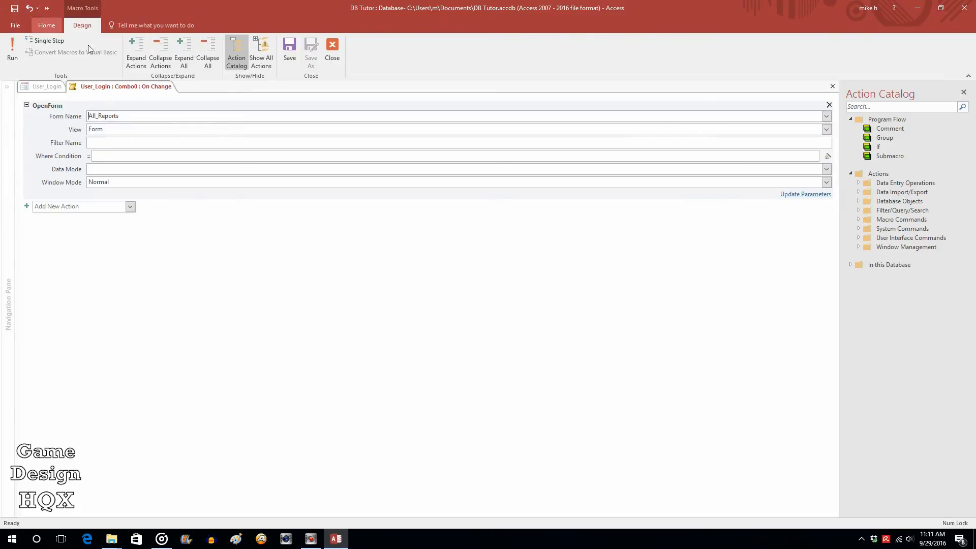
pyautogui.click(833, 86)
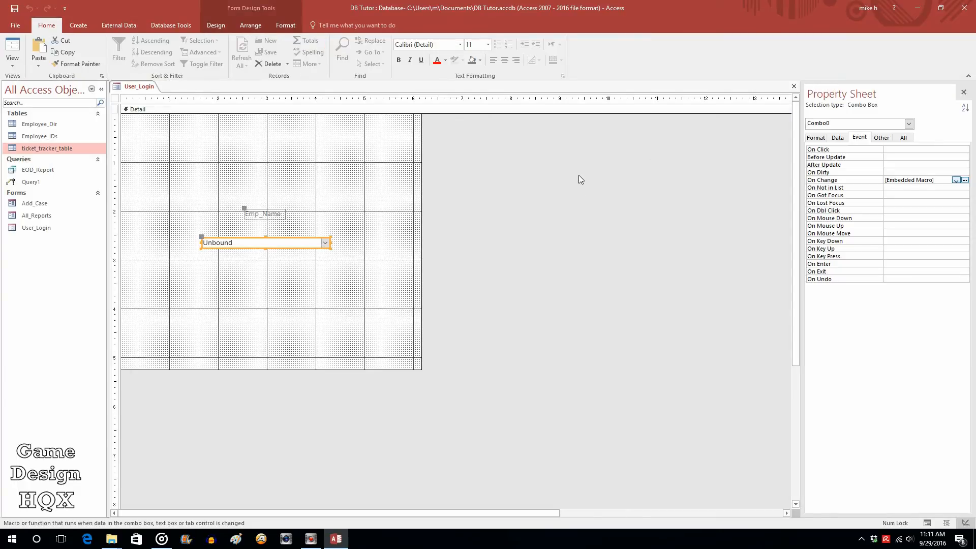
# Save the User_Login form and test it in Form view by choosing the first employee in the combo box.
pyautogui.click(579, 176)
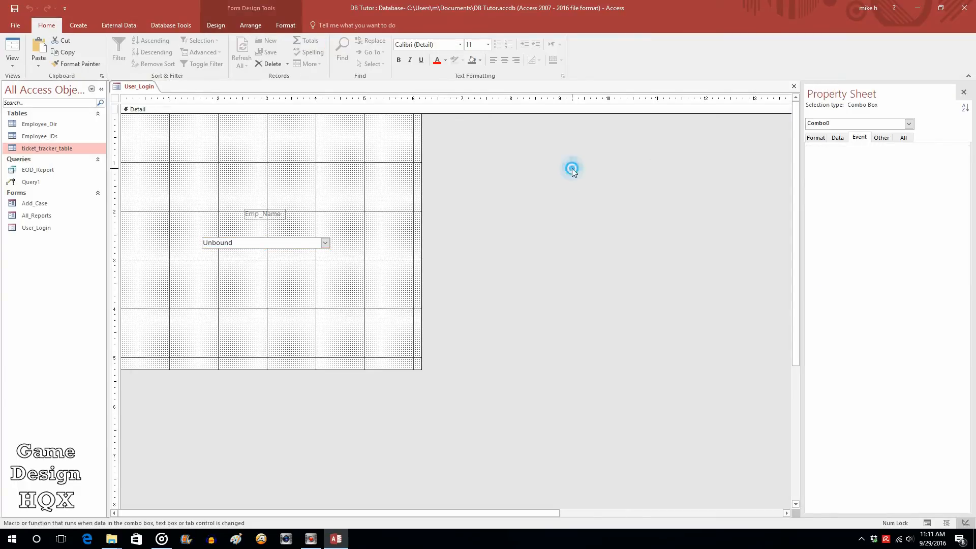
pyautogui.click(14, 9)
pyautogui.click(12, 49)
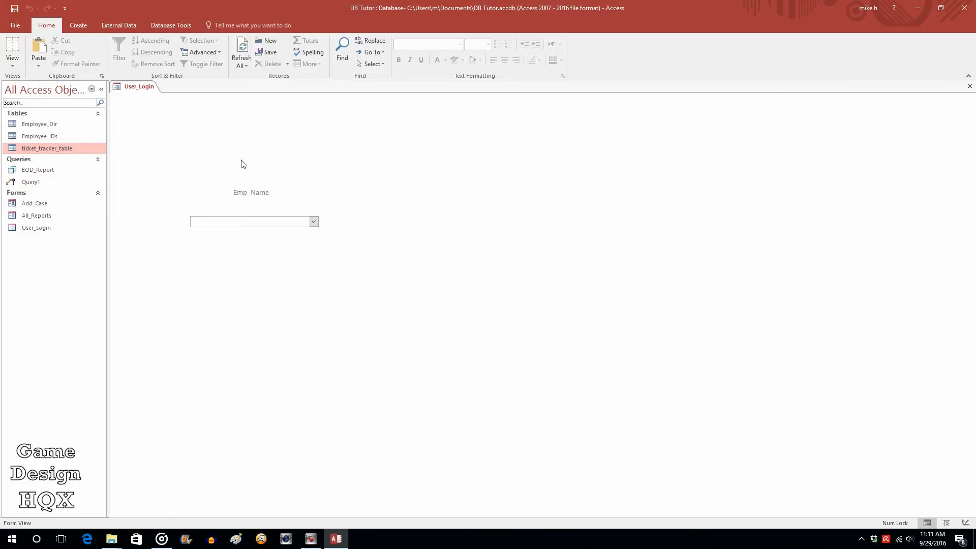
pyautogui.click(314, 222)
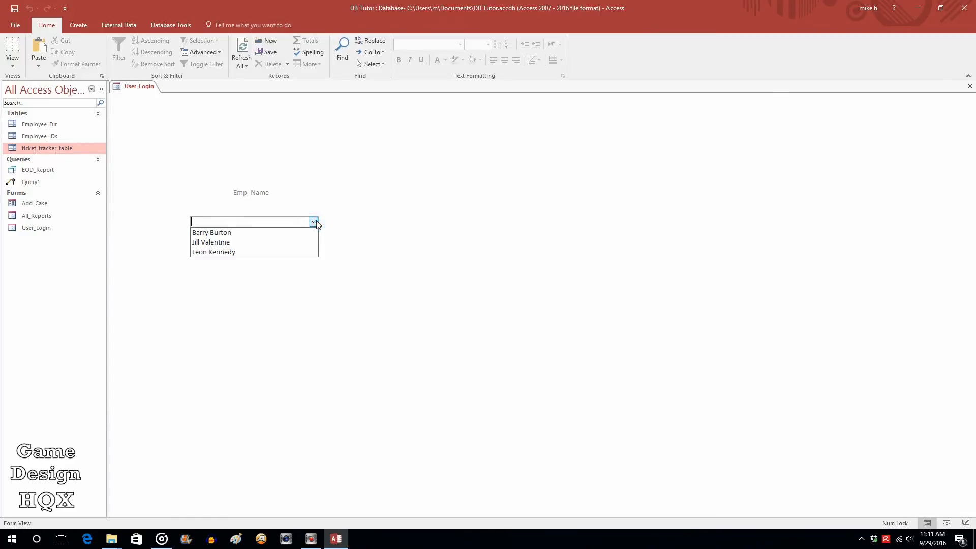
pyautogui.click(237, 234)
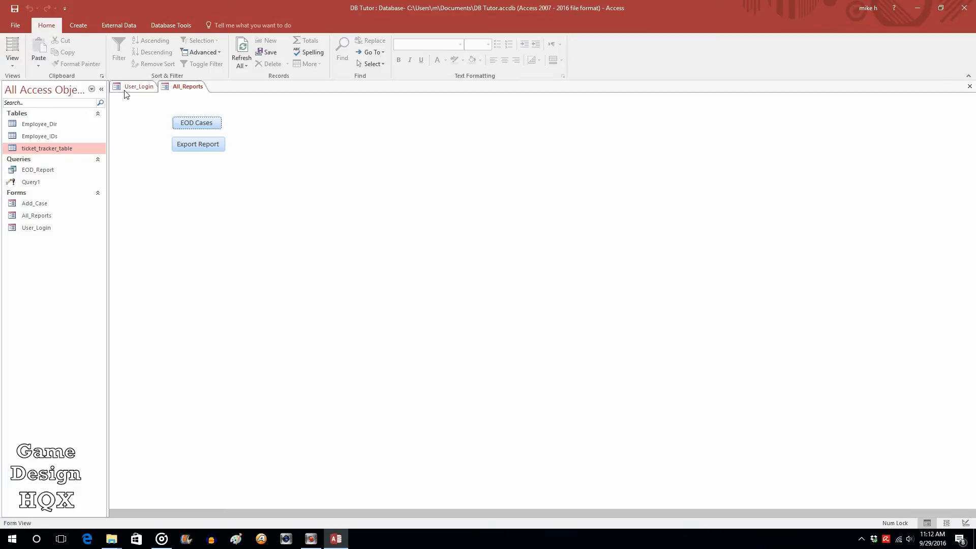
# Create a new query in Design view, add ticket_tracker_table to it and enlarge its field list to show every field.
pyautogui.click(77, 26)
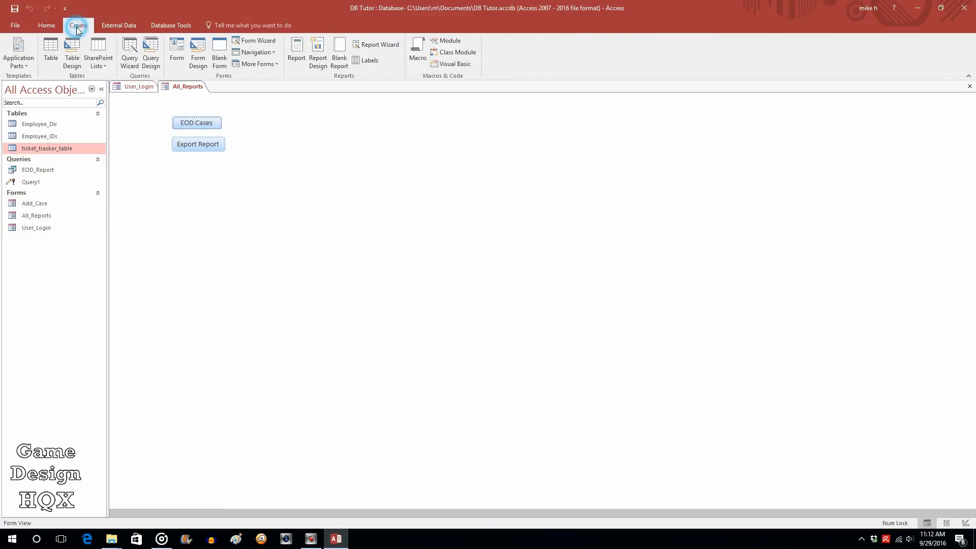
pyautogui.click(158, 51)
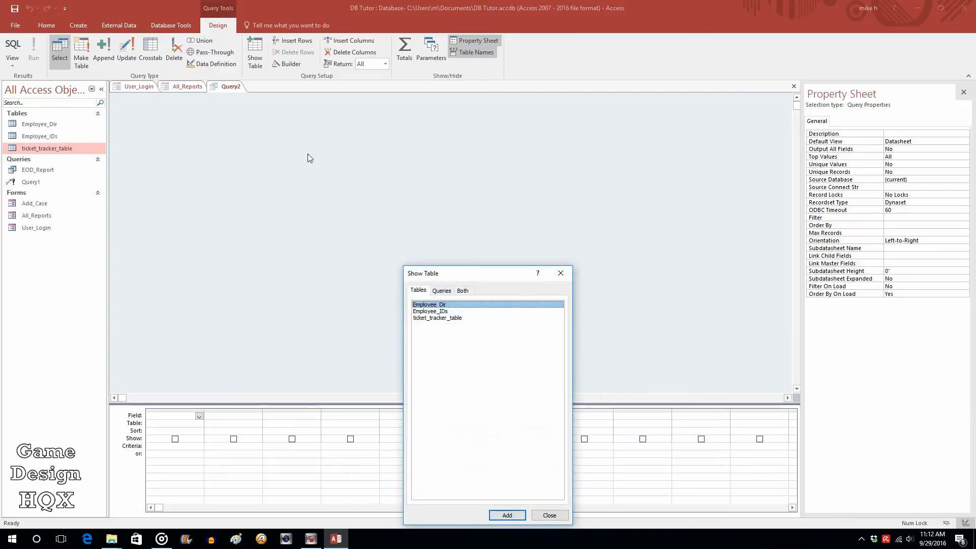
pyautogui.click(563, 271)
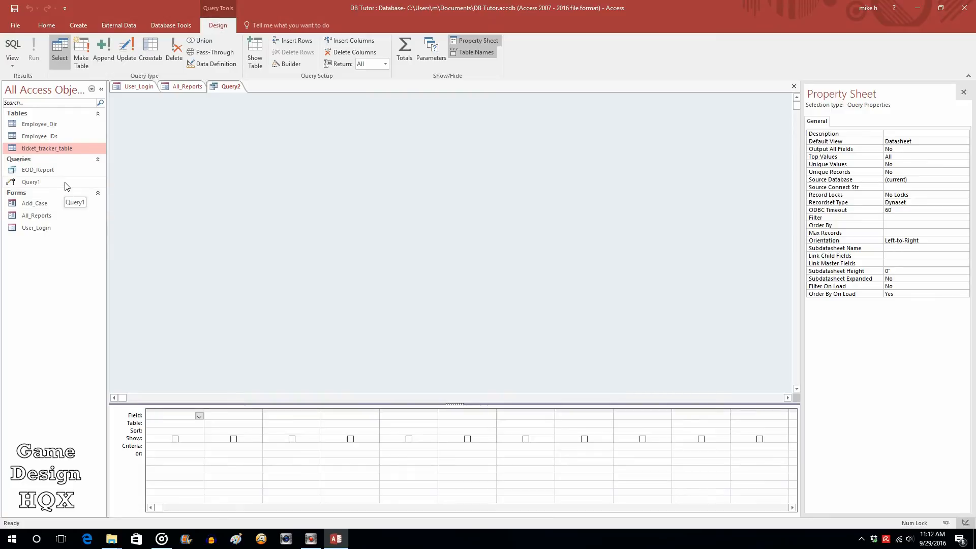
pyautogui.click(40, 171)
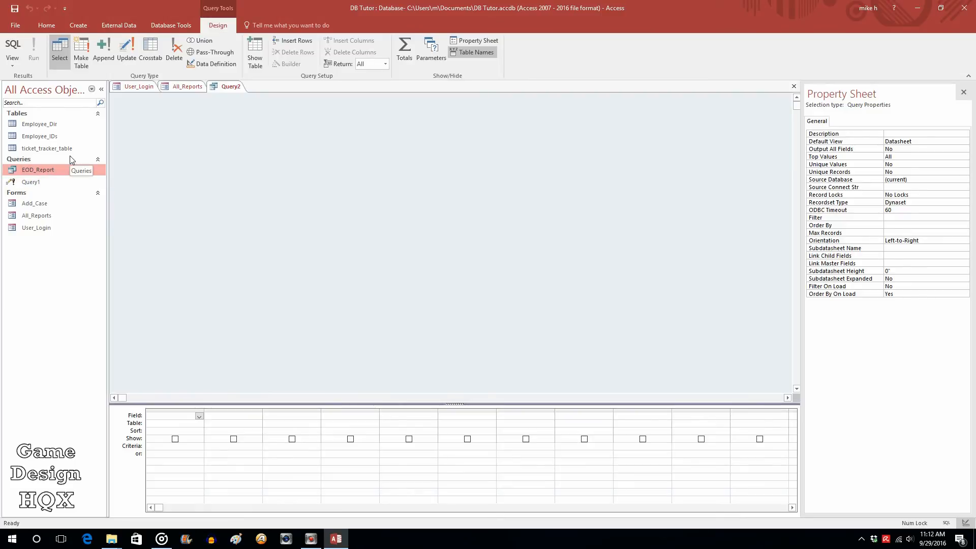
pyautogui.click(49, 149)
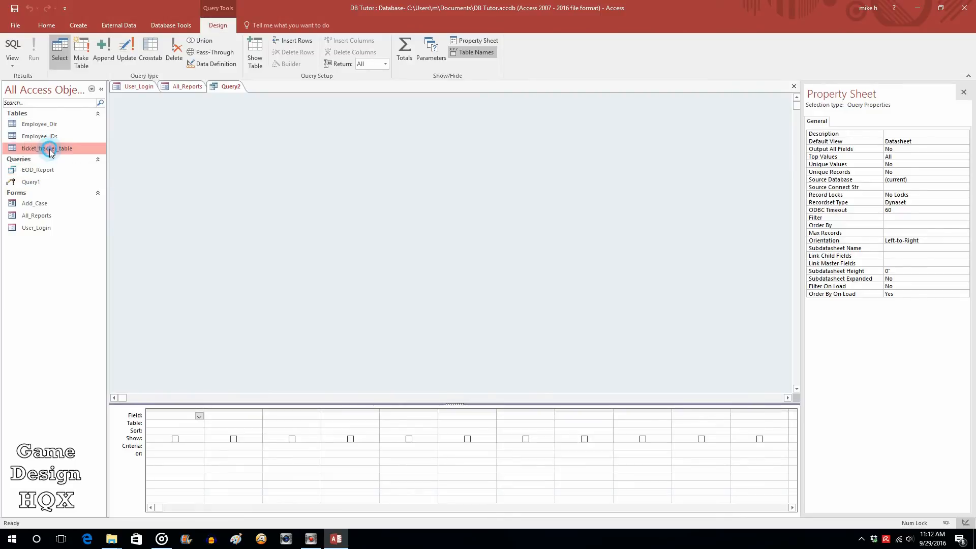
pyautogui.moveTo(50, 152); pyautogui.dragTo(211, 139)
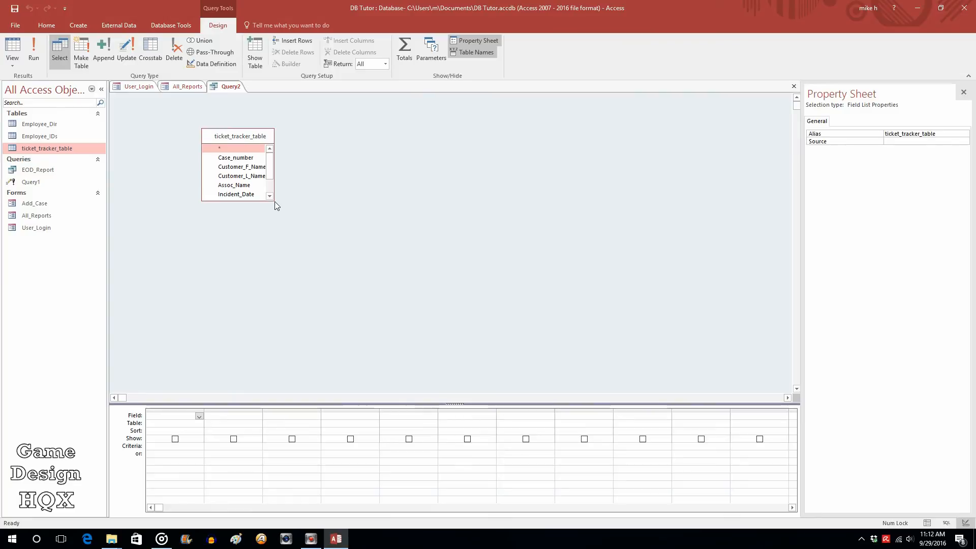
pyautogui.moveTo(274, 201); pyautogui.dragTo(280, 257)
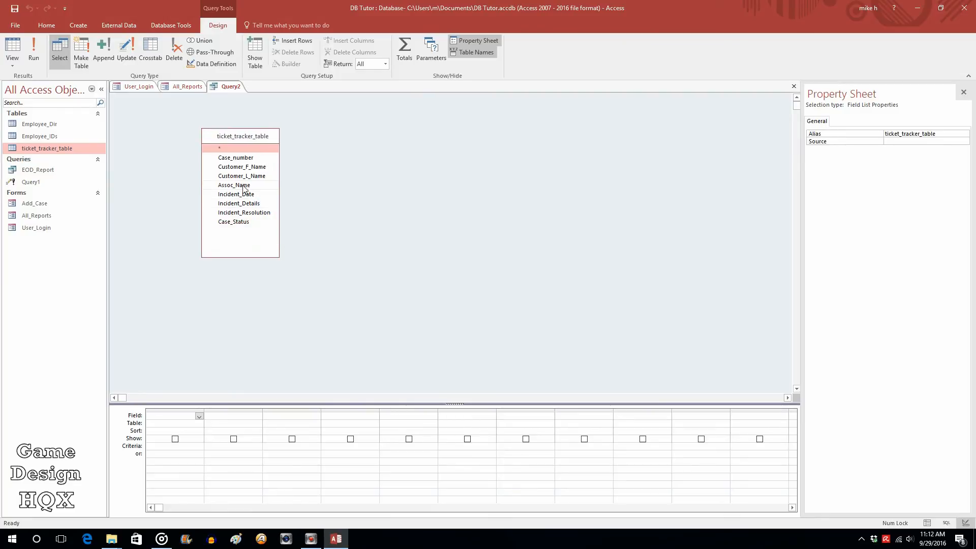
# Add all the ticket_tracker_table fields from Case_number through Case_Status to the query's design grid.
pyautogui.click(235, 157)
pyautogui.keyDown('shift'); pyautogui.click(239, 223); pyautogui.keyUp('shift')
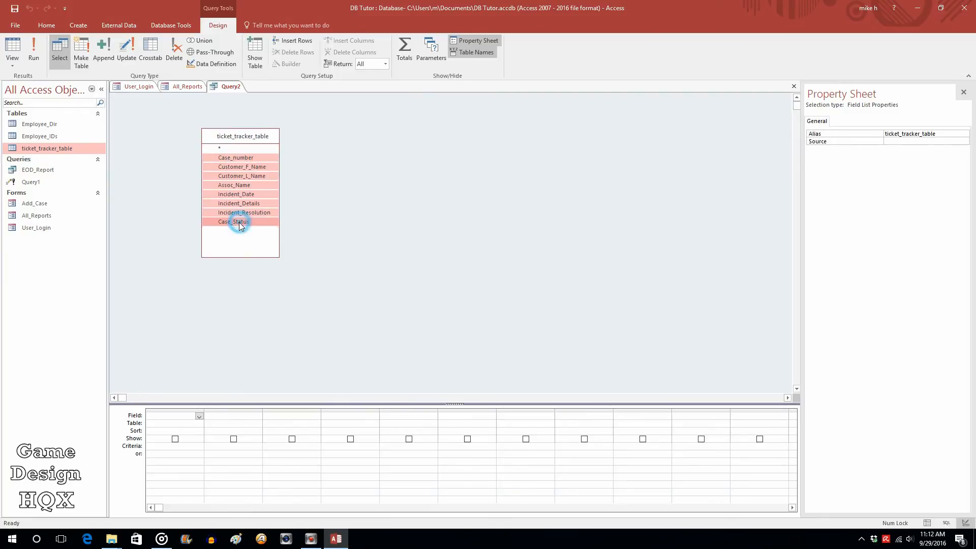
pyautogui.moveTo(236, 176); pyautogui.dragTo(172, 420)
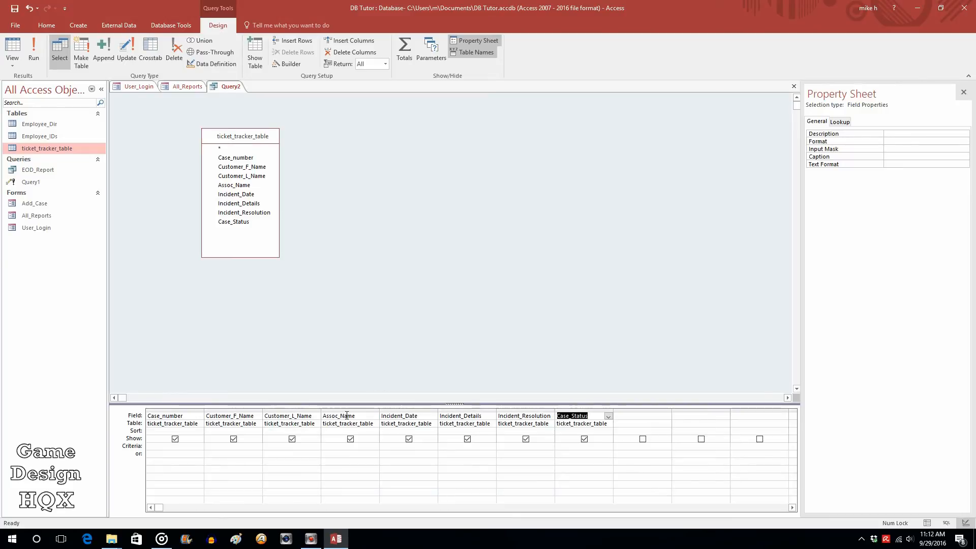
# Build the Assoc_Name criterion Forms![User_Login]![Combo0] with the Expression Builder, and widen the column to show the expression.
pyautogui.rightClick(345, 448)
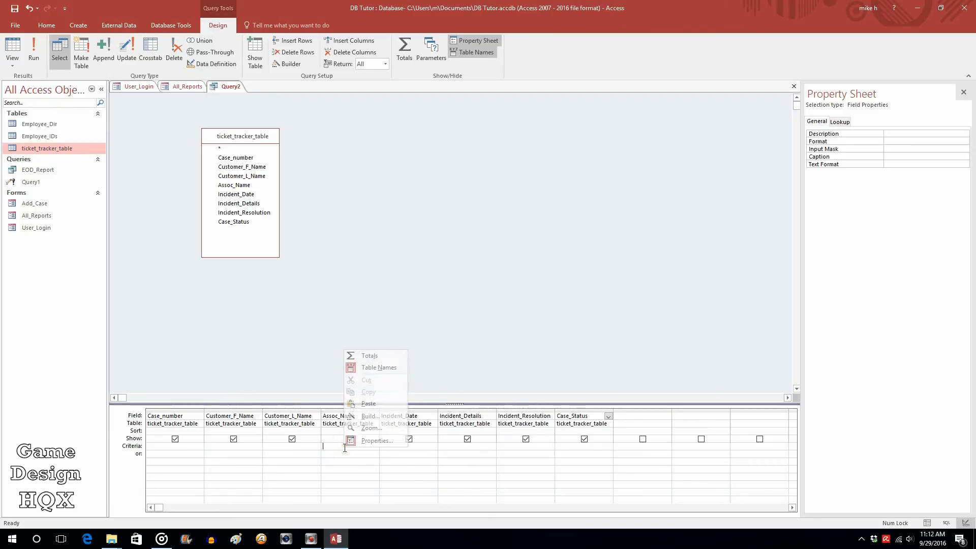
pyautogui.click(369, 416)
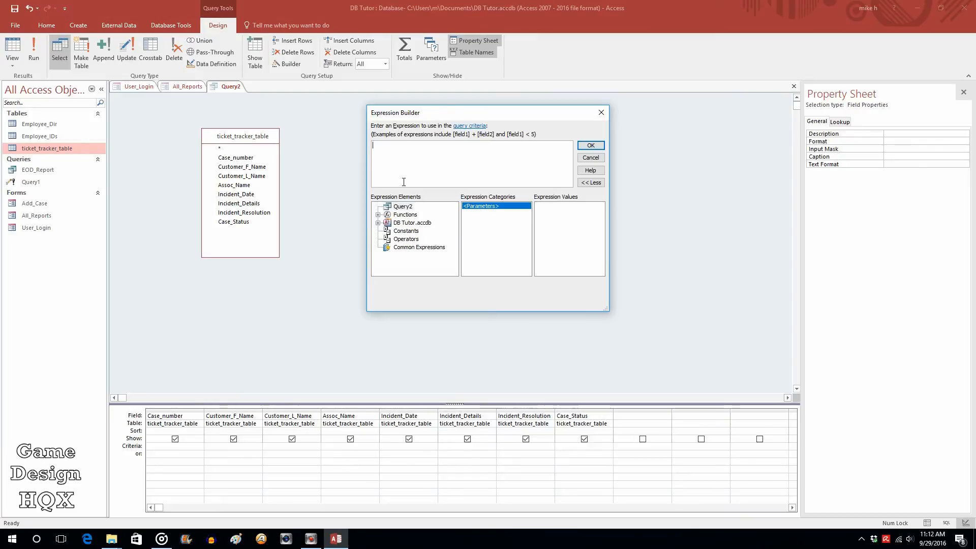
pyautogui.click(378, 223)
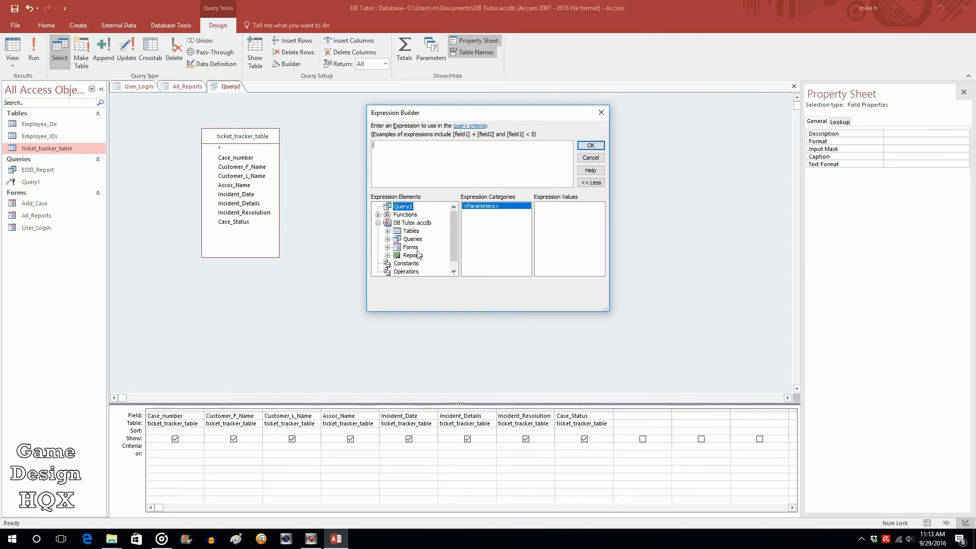
pyautogui.click(387, 247)
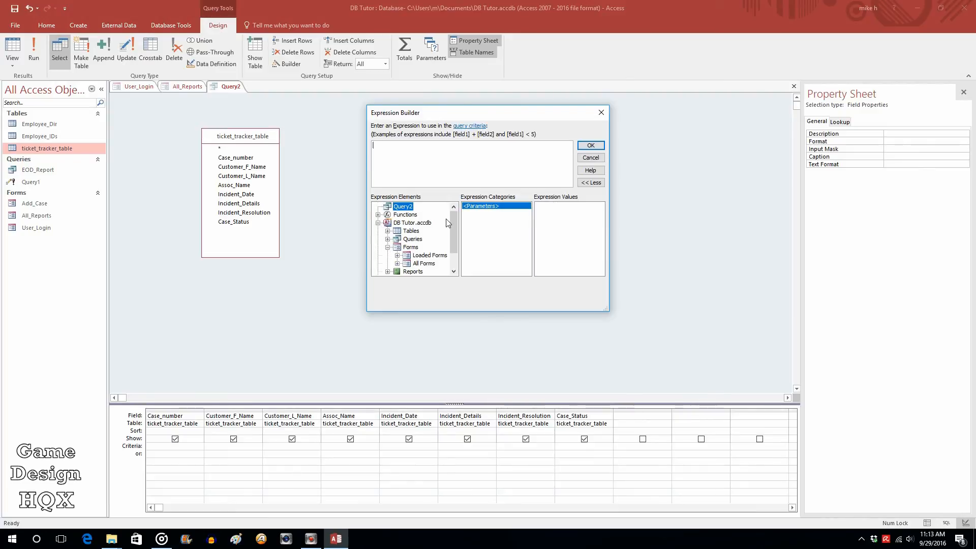
pyautogui.scroll(-1, 446, 222)
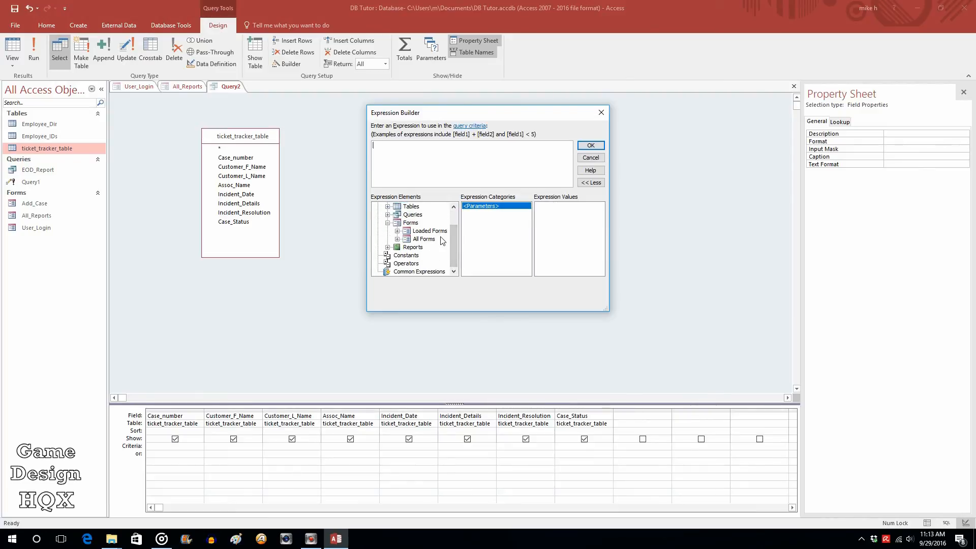
pyautogui.click(397, 231)
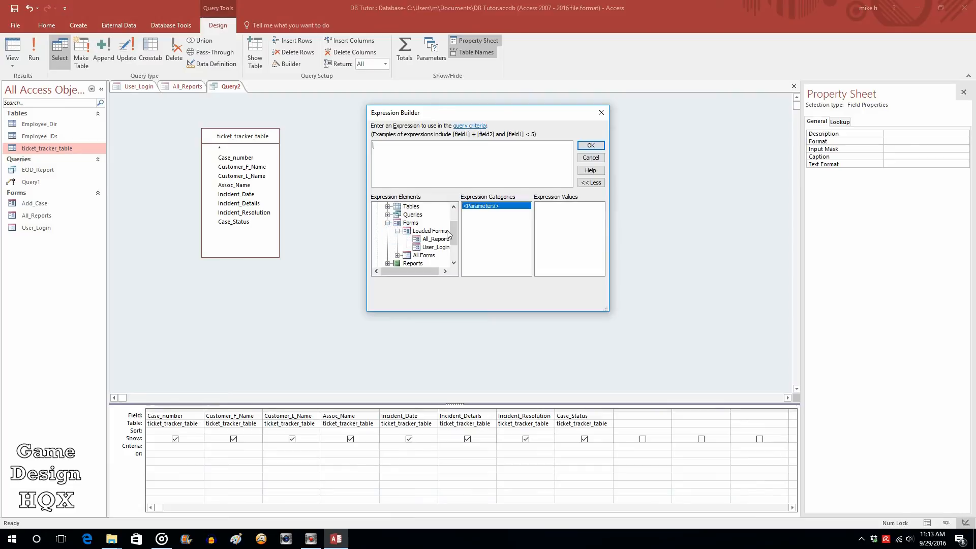
pyautogui.click(436, 247)
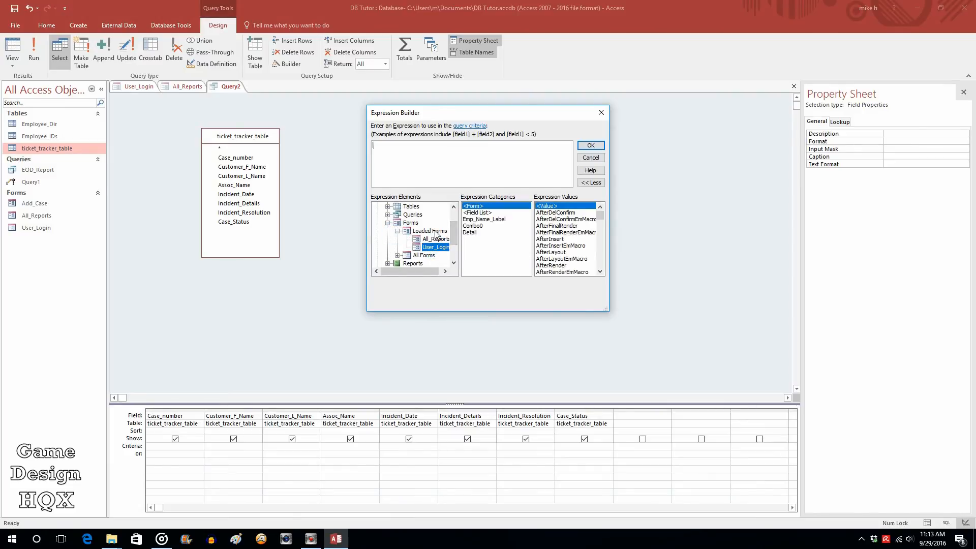
pyautogui.doubleClick(478, 227)
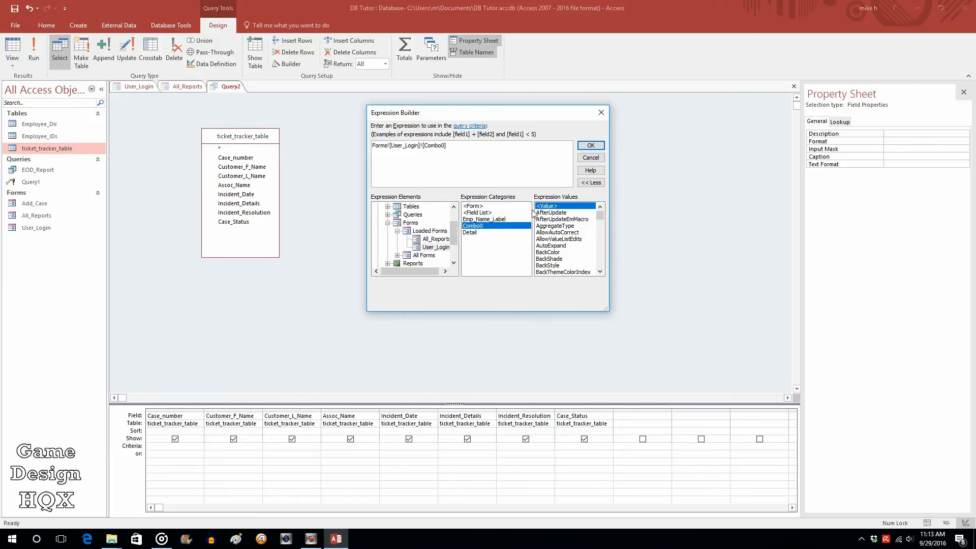
pyautogui.click(600, 147)
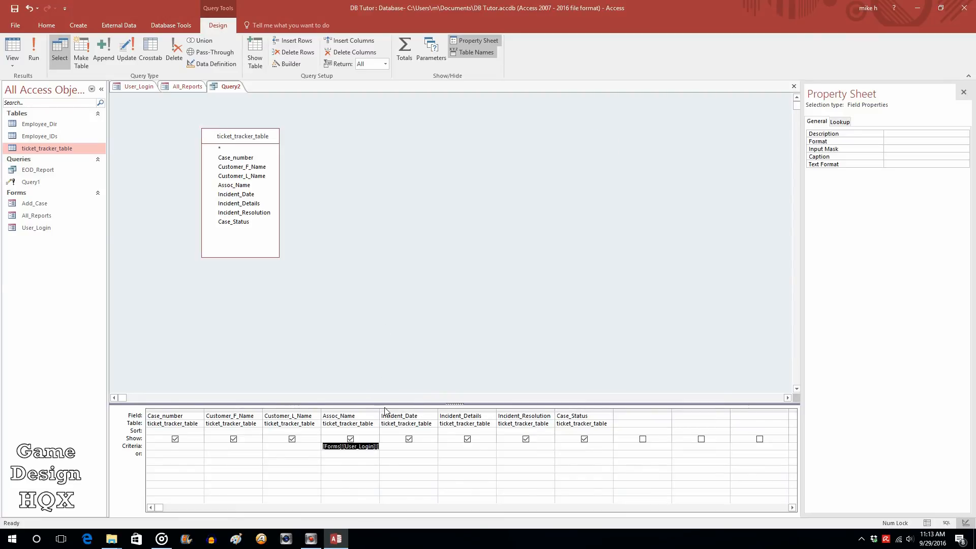
pyautogui.moveTo(380, 407); pyautogui.dragTo(402, 406)
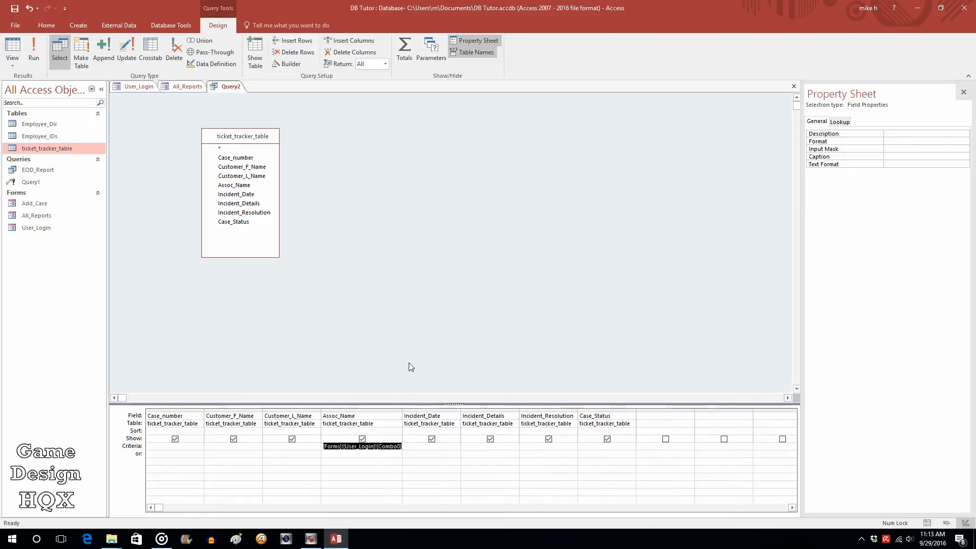
pyautogui.click(408, 361)
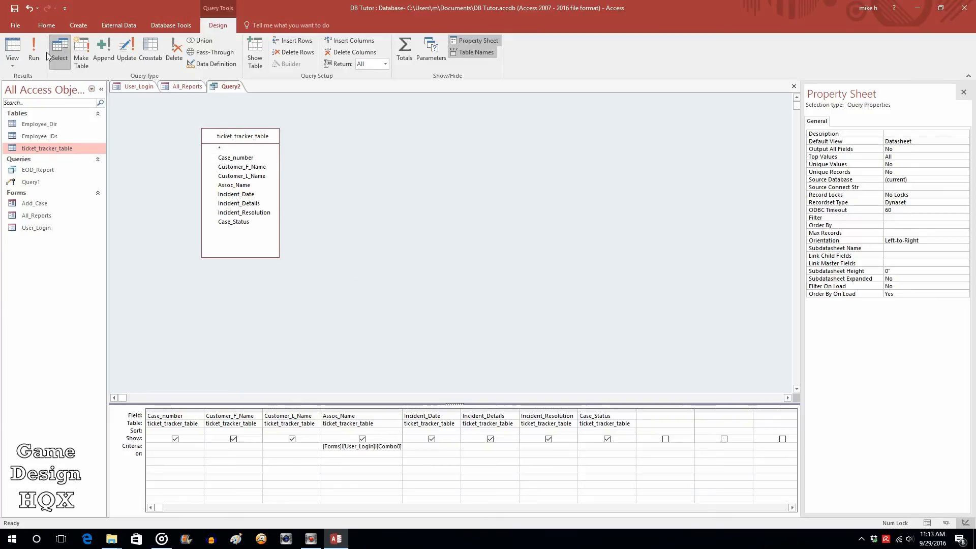
# Save the query as My_Cases and close it.
pyautogui.click(15, 10)
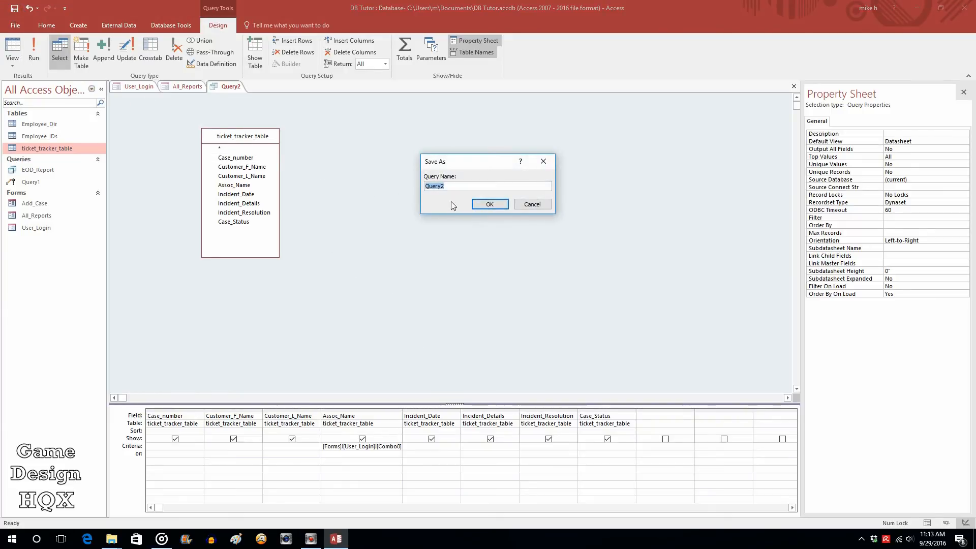
pyautogui.write('My_Cases')
pyautogui.click(477, 204)
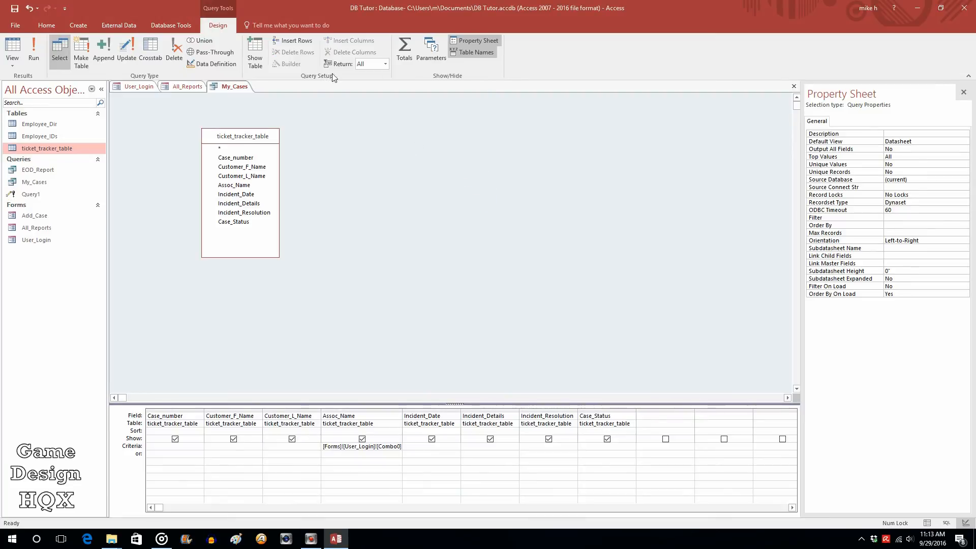
pyautogui.click(792, 88)
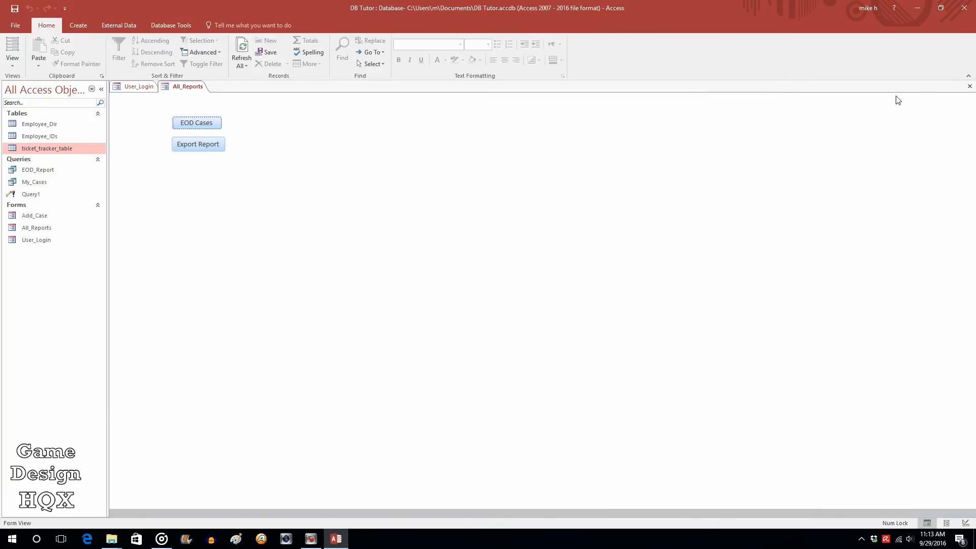
# Close All_Reports, choose the third employee in User_Login's combo box, and view the My_Cases query for that selection.
pyautogui.click(969, 88)
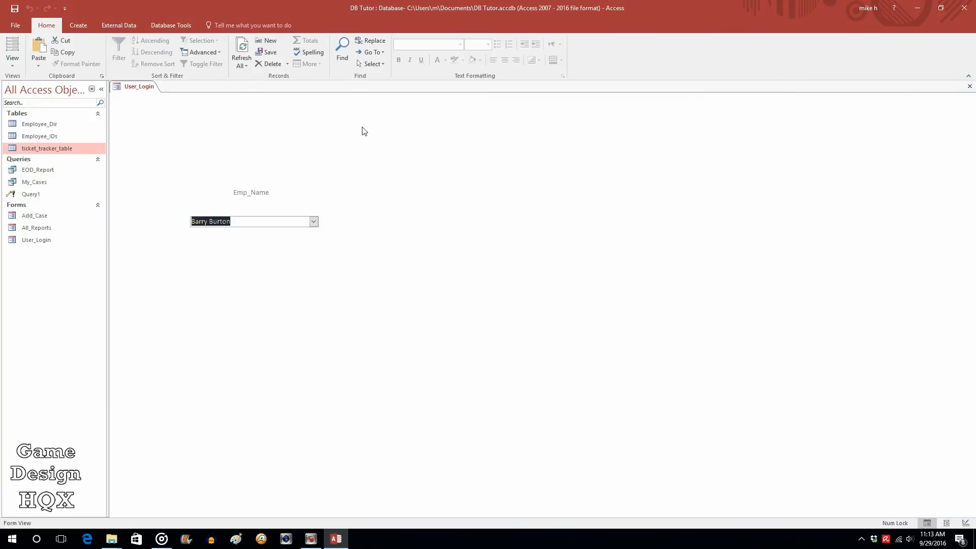
pyautogui.click(314, 221)
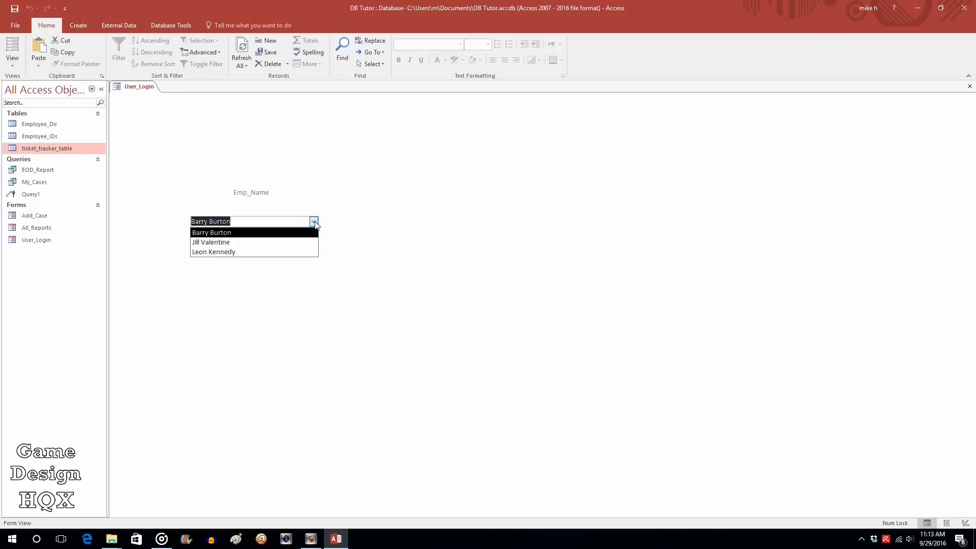
pyautogui.click(279, 252)
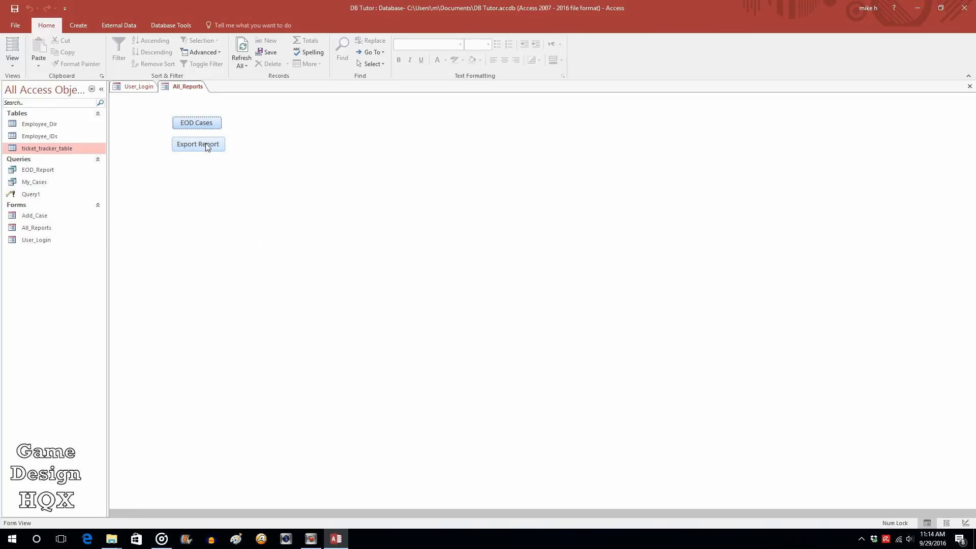
pyautogui.doubleClick(42, 183)
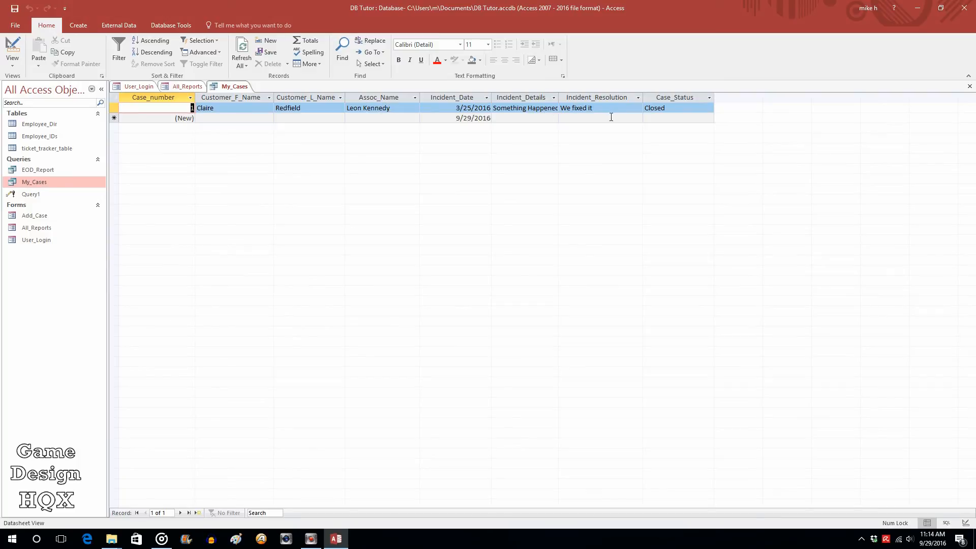
pyautogui.click(969, 87)
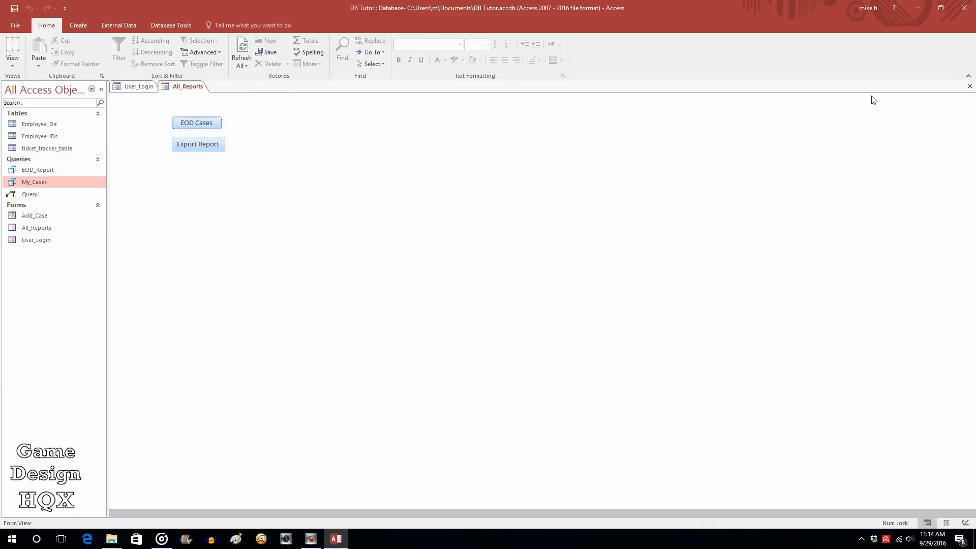
# Close both open forms, reopen User_Login and choose the second employee in its combo box.
pyautogui.click(134, 86)
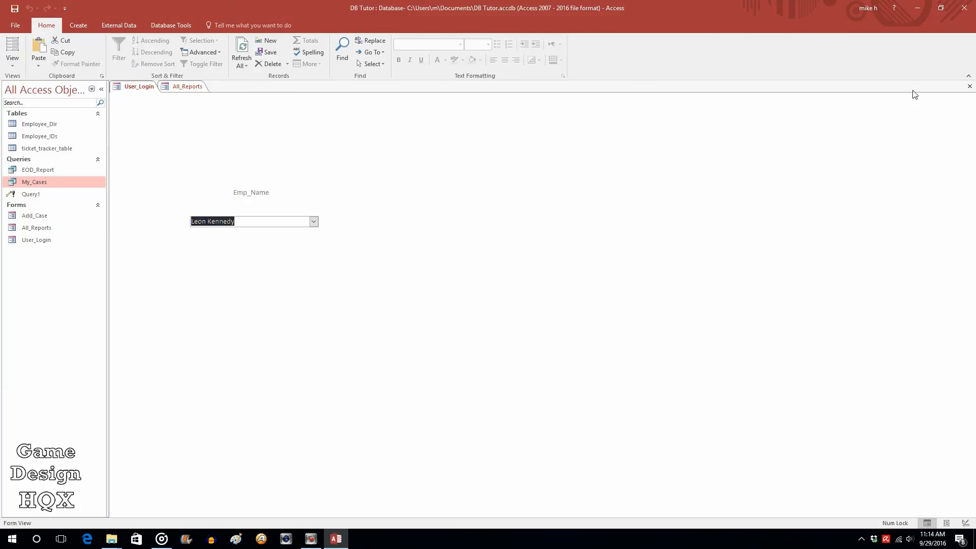
pyautogui.click(969, 86)
pyautogui.click(969, 87)
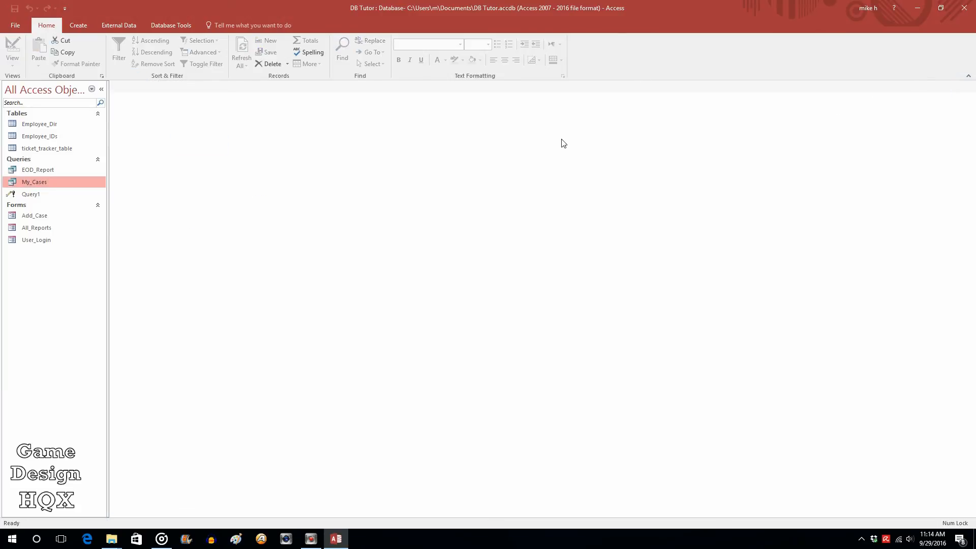
pyautogui.doubleClick(42, 244)
pyautogui.click(313, 222)
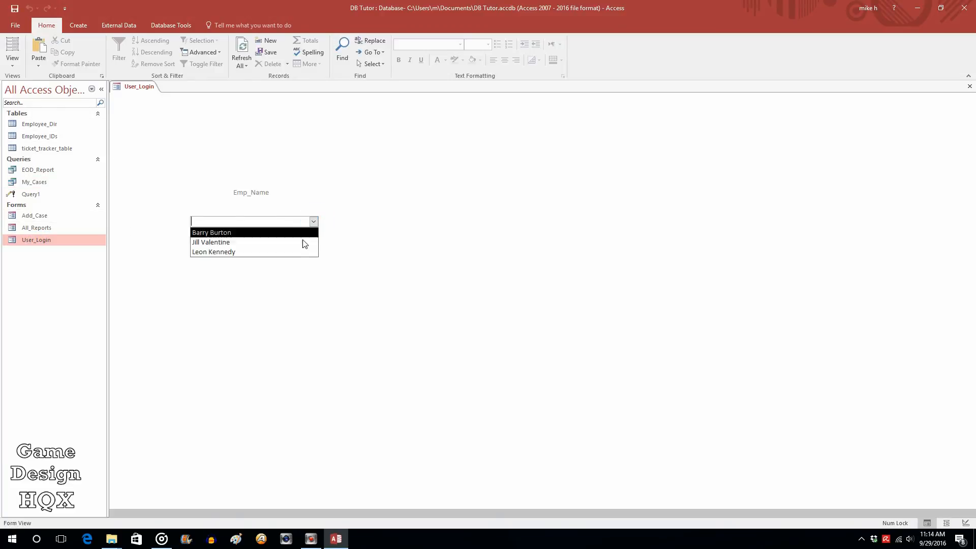
pyautogui.click(296, 244)
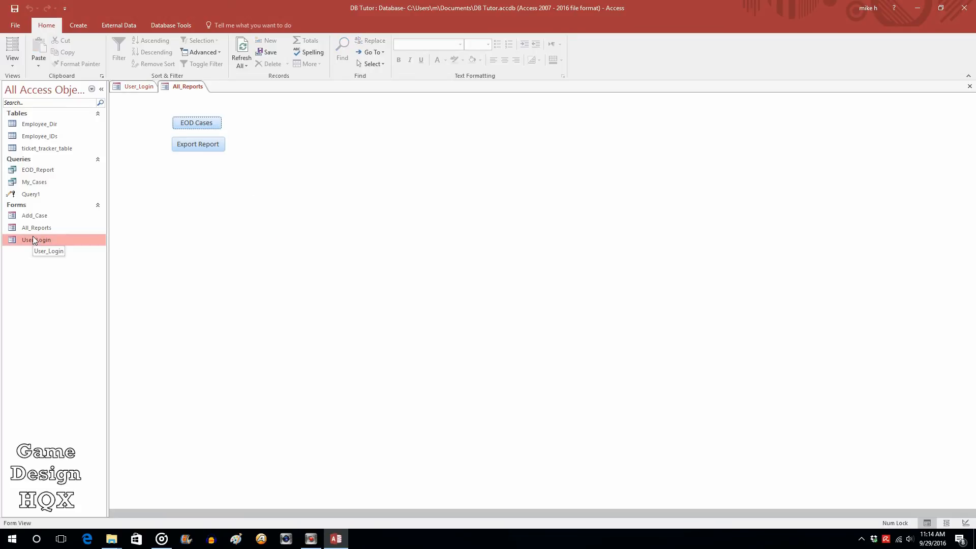
# Open the My_Cases query, check the Assoc_Name value of each record, and return to the All_Reports form.
pyautogui.doubleClick(40, 183)
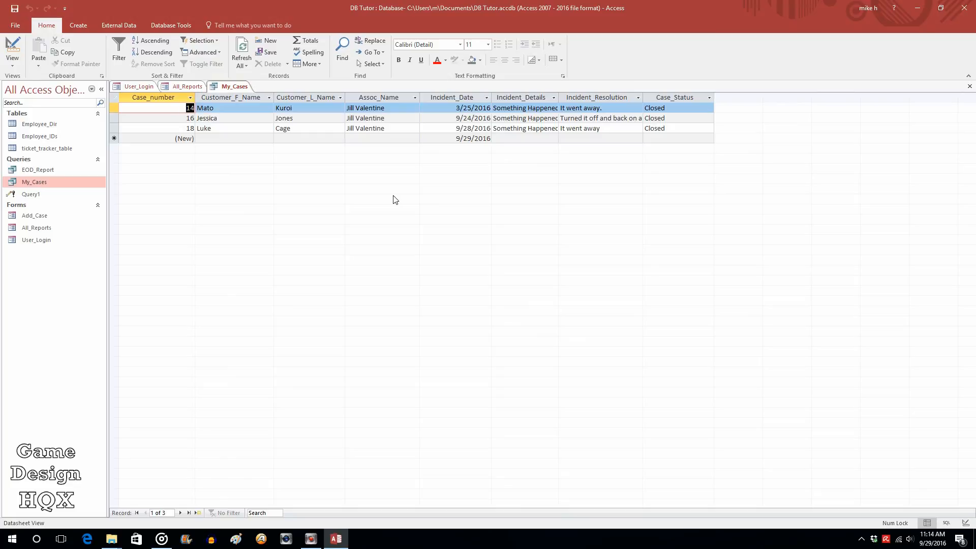
pyautogui.click(391, 113)
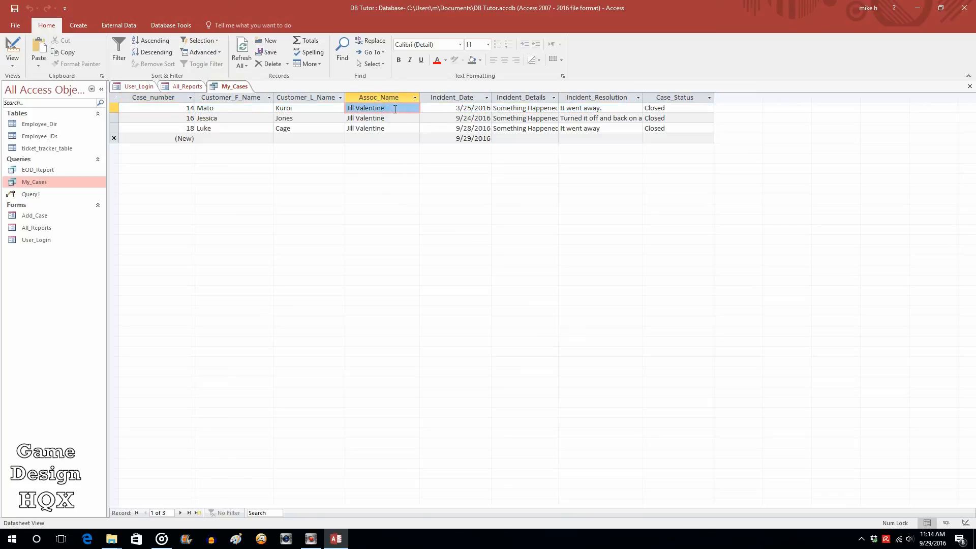
pyautogui.moveTo(391, 120); pyautogui.dragTo(347, 128)
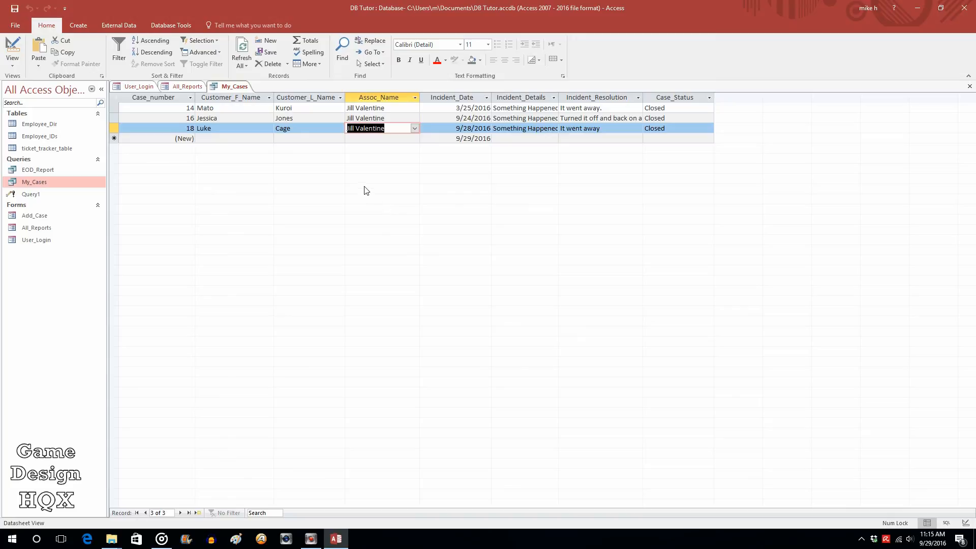
pyautogui.click(187, 87)
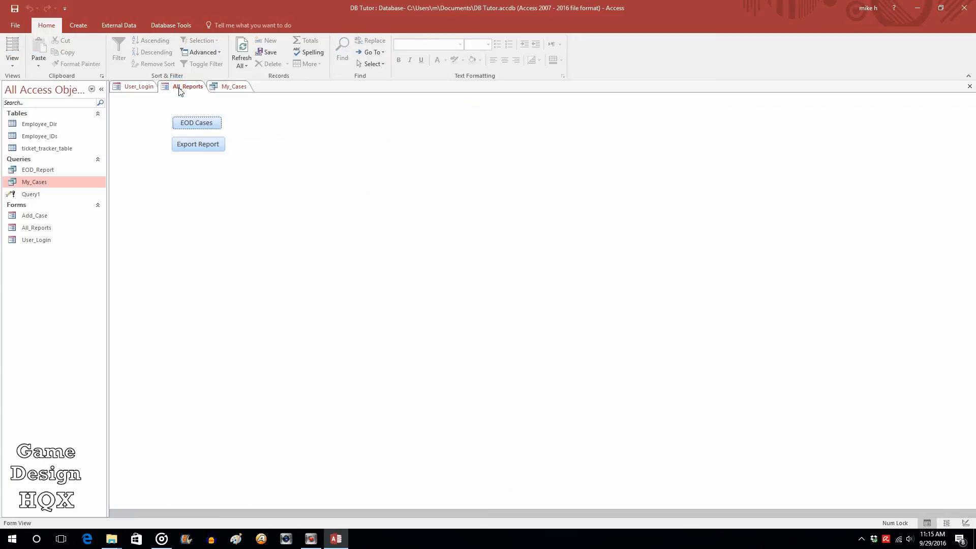